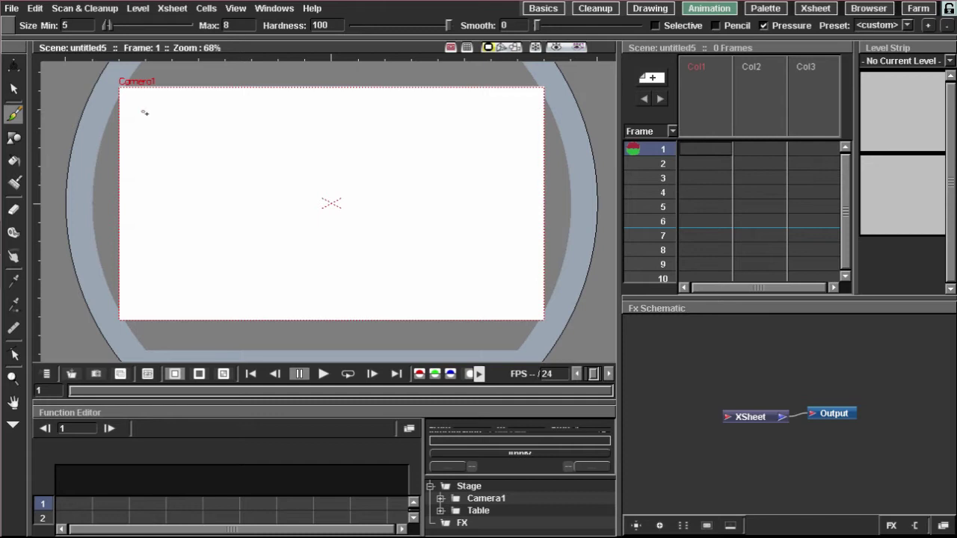
pyautogui.scroll(2, 199, 178)
pyautogui.scroll(-1, 172, 184)
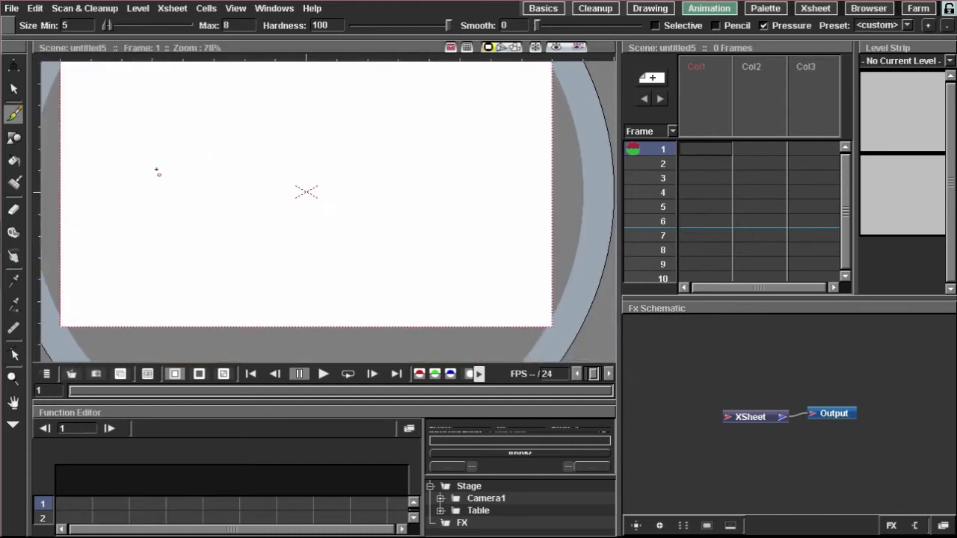
pyautogui.click(544, 8)
pyautogui.click(709, 8)
pyautogui.moveTo(325, 172)
pyautogui.mouseDown()
pyautogui.moveTo(322, 201)
pyautogui.moveTo(326, 181)
pyautogui.mouseUp()
pyautogui.moveTo(228, 192)
pyautogui.mouseDown()
pyautogui.moveTo(212, 189)
pyautogui.moveTo(251, 187)
pyautogui.moveTo(240, 194)
pyautogui.mouseUp()
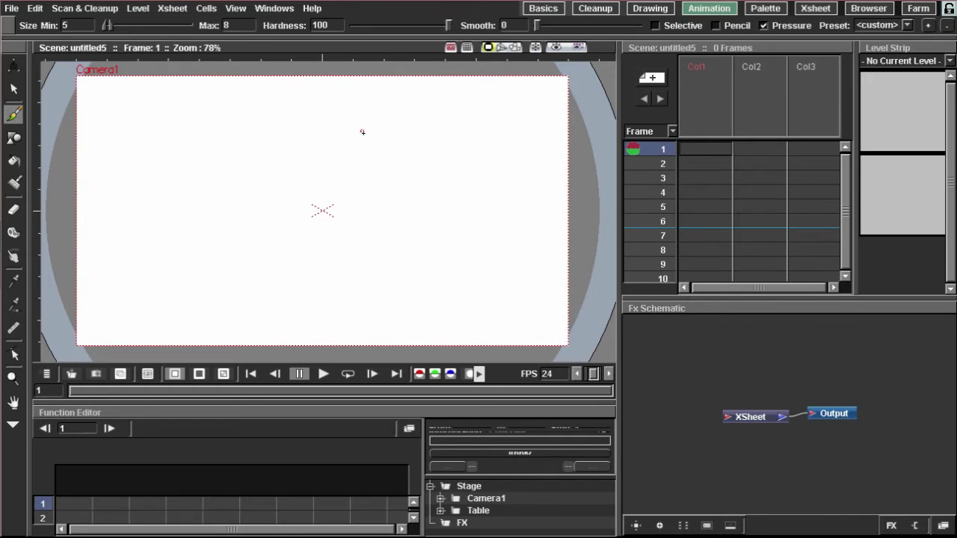
pyautogui.moveTo(371, 155); pyautogui.dragTo(362, 146)
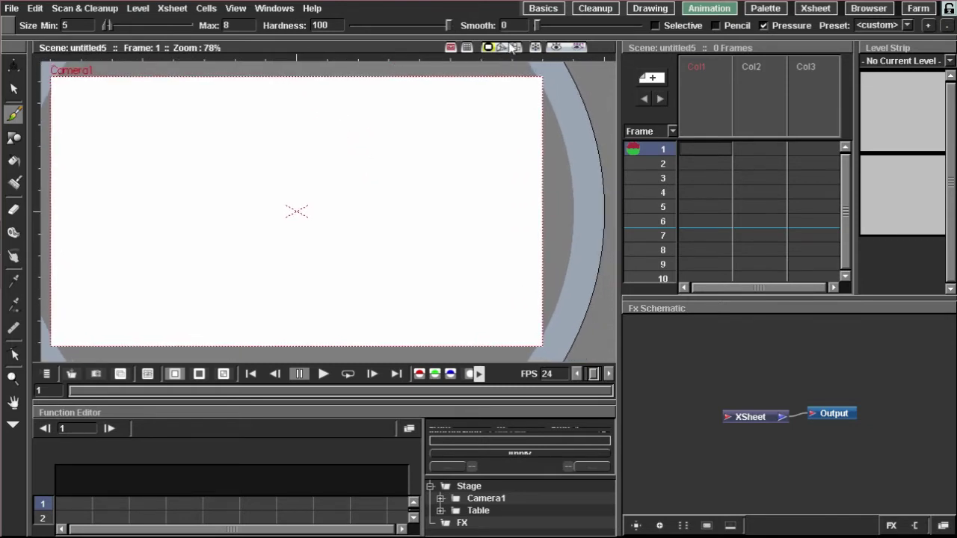
pyautogui.click(548, 9)
pyautogui.click(709, 8)
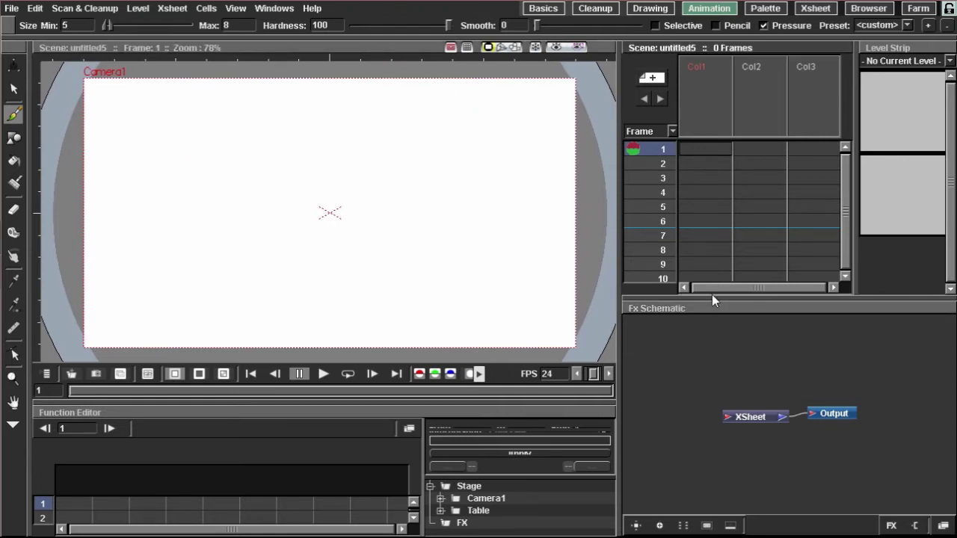
# Enlarge the Xsheet area by lowering its boundary with the Fx Schematic until frame 16 is fully shown.
pyautogui.moveTo(712, 297); pyautogui.dragTo(712, 398)
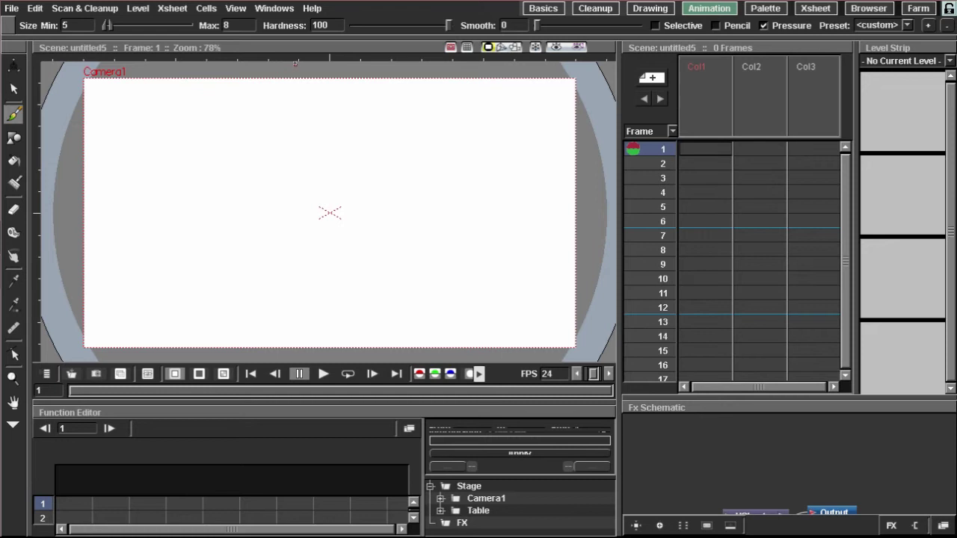
pyautogui.moveTo(284, 131); pyautogui.dragTo(260, 110)
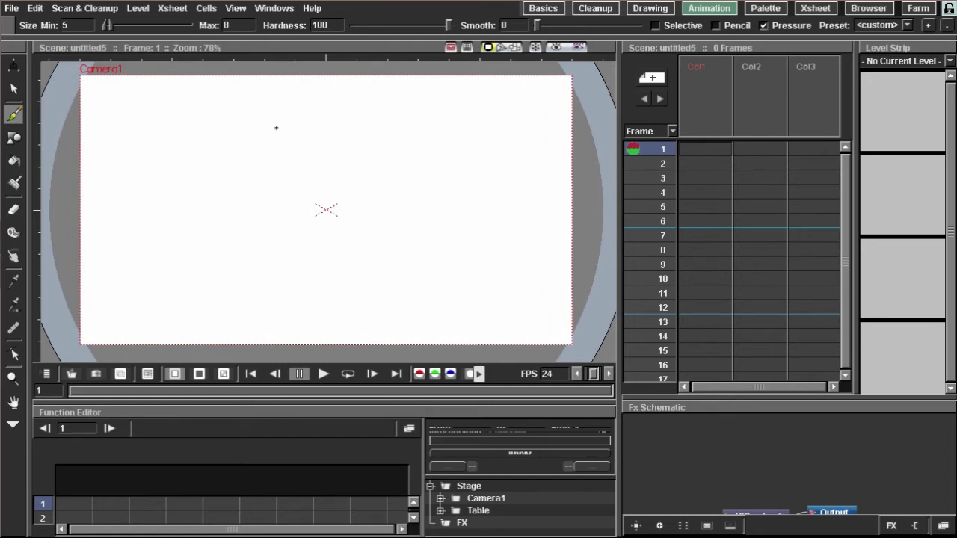
pyautogui.moveTo(275, 129)
pyautogui.mouseDown()
pyautogui.moveTo(360, 147)
pyautogui.moveTo(285, 132)
pyautogui.mouseUp()
pyautogui.scroll(4, 280, 127)
pyautogui.scroll(-3, 360, 147)
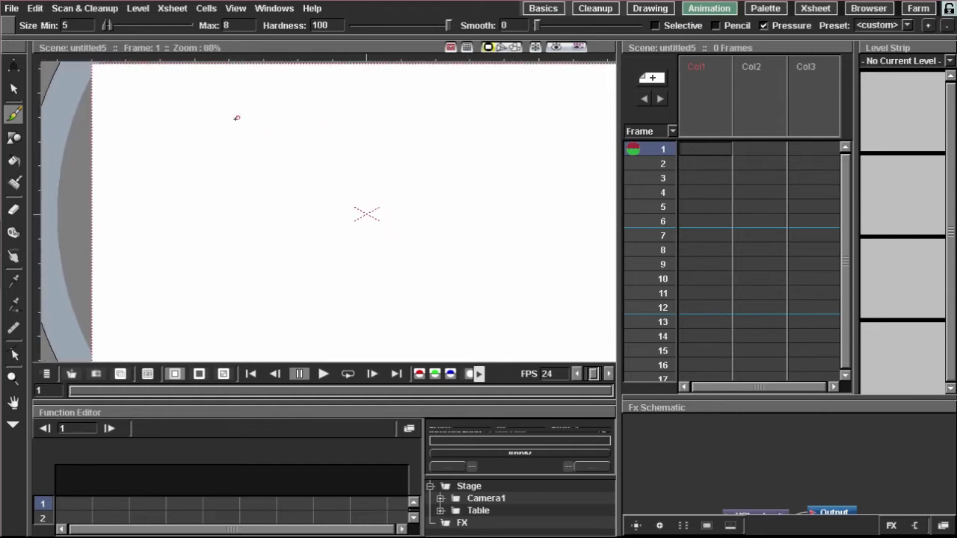
pyautogui.moveTo(226, 110)
pyautogui.mouseDown()
pyautogui.moveTo(245, 166)
pyautogui.moveTo(246, 115)
pyautogui.moveTo(262, 175)
pyautogui.moveTo(237, 149)
pyautogui.mouseUp()
pyautogui.click(13, 210)
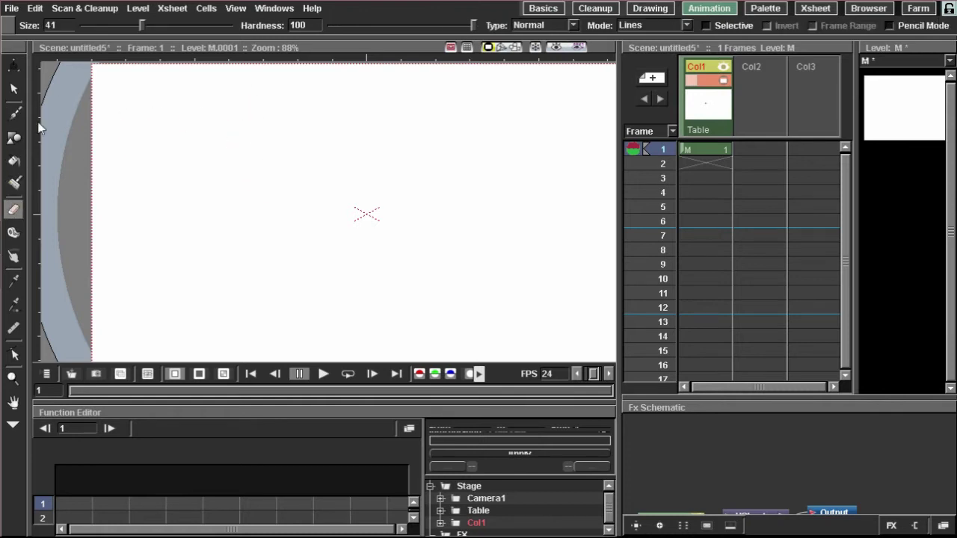
pyautogui.click(13, 114)
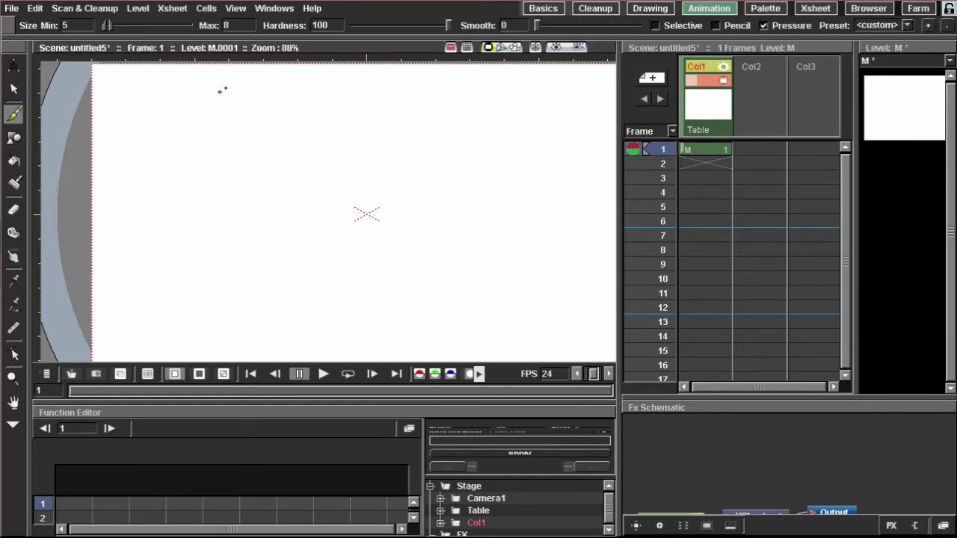
pyautogui.moveTo(221, 90)
pyautogui.mouseDown()
pyautogui.moveTo(261, 112)
pyautogui.moveTo(184, 112)
pyautogui.moveTo(259, 99)
pyautogui.moveTo(191, 133)
pyautogui.moveTo(241, 148)
pyautogui.mouseUp()
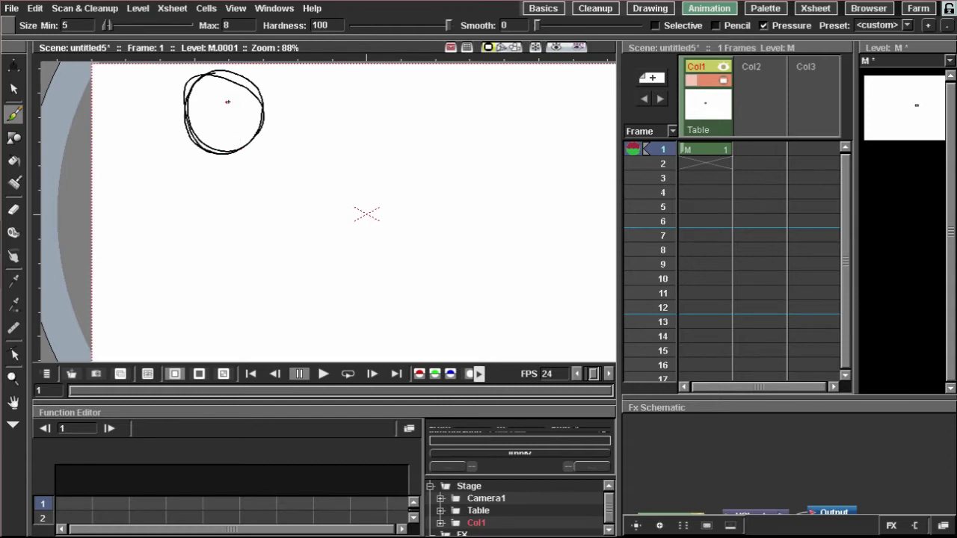
pyautogui.hotkey('ctrl', 'z')
# Sketch the first head near the canvas's upper left with the Brush: a rough double-stroked circle, a horizontal eye line and a tapered jaw.
pyautogui.moveTo(228, 77)
pyautogui.mouseDown()
pyautogui.moveTo(199, 104)
pyautogui.moveTo(247, 78)
pyautogui.moveTo(267, 94)
pyautogui.mouseUp()
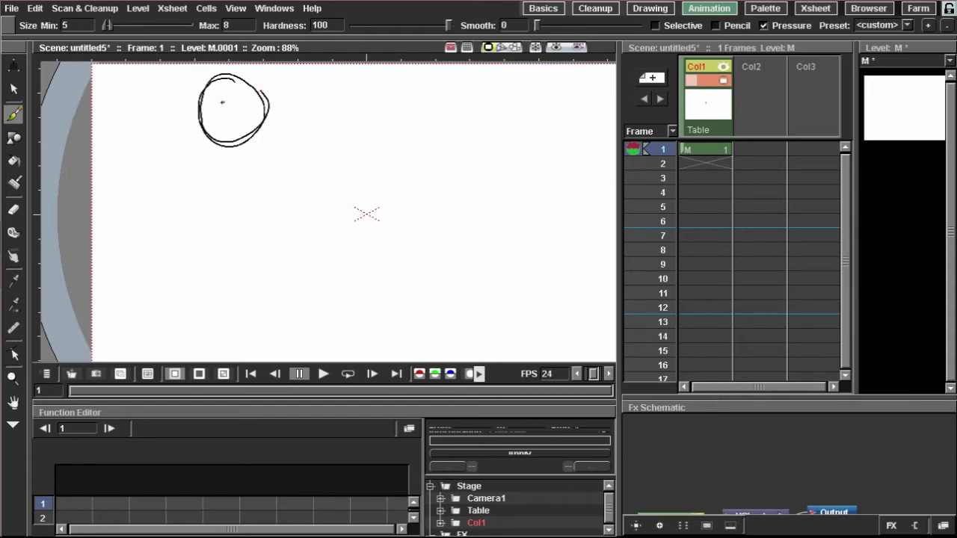
pyautogui.scroll(1, 222, 98)
pyautogui.scroll(2, 224, 116)
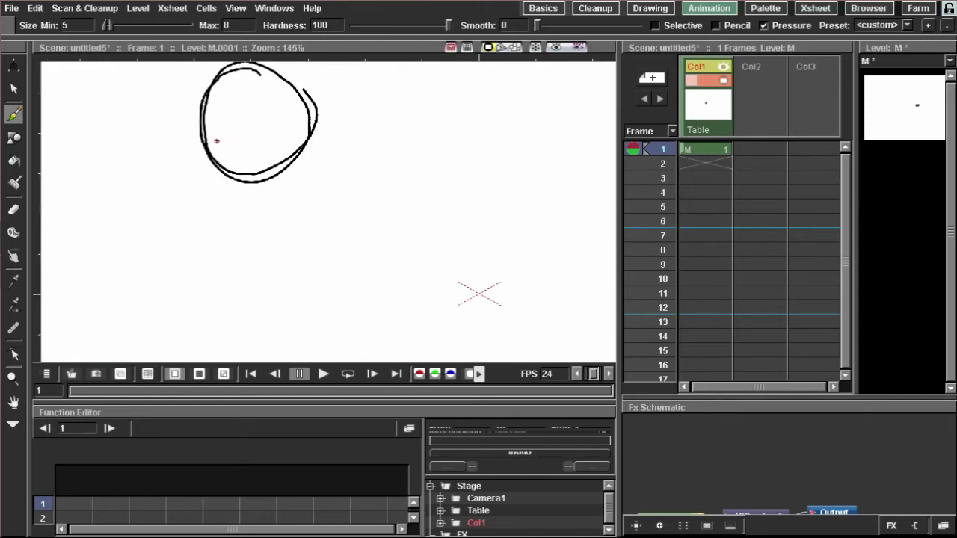
pyautogui.moveTo(216, 141); pyautogui.dragTo(277, 136)
pyautogui.moveTo(210, 143)
pyautogui.mouseDown()
pyautogui.moveTo(309, 142)
pyautogui.moveTo(221, 206)
pyautogui.moveTo(290, 199)
pyautogui.moveTo(298, 157)
pyautogui.mouseUp()
pyautogui.moveTo(288, 201); pyautogui.dragTo(304, 131)
# Draw the first head's face with thick V-shaped angry brows, two round eyes, a small nose and a short straight mouth.
pyautogui.scroll(2, 217, 117)
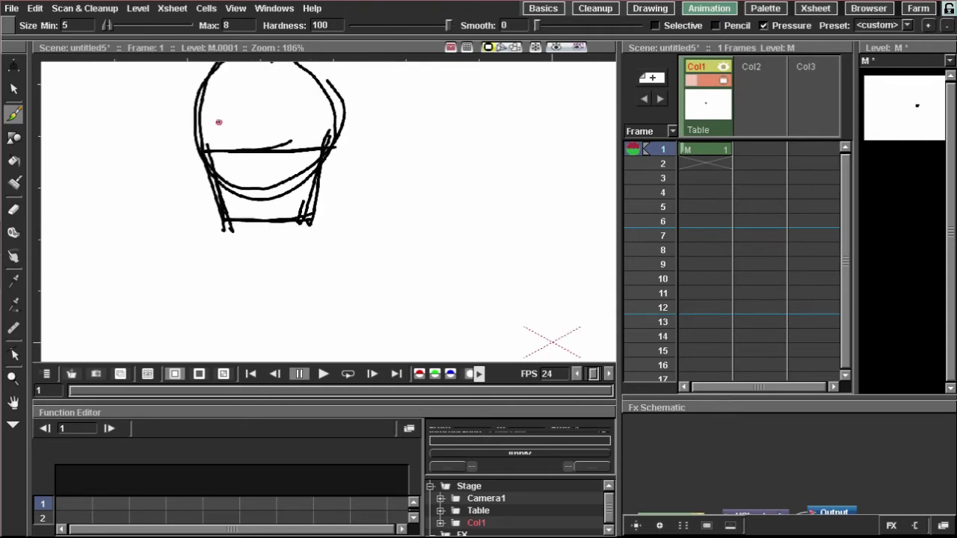
pyautogui.scroll(-5, 219, 122)
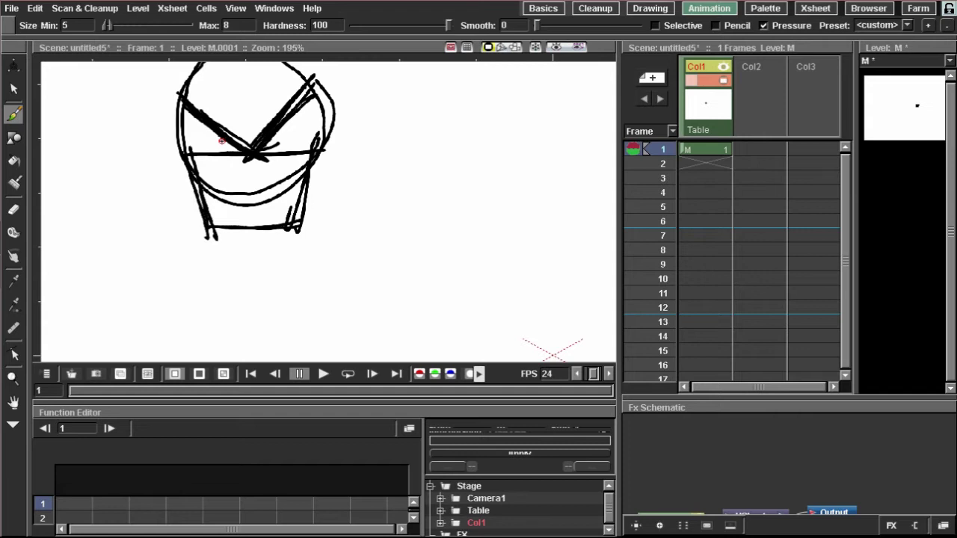
pyautogui.moveTo(220, 157)
pyautogui.mouseDown()
pyautogui.moveTo(211, 160)
pyautogui.moveTo(215, 180)
pyautogui.moveTo(226, 169)
pyautogui.moveTo(208, 154)
pyautogui.moveTo(214, 160)
pyautogui.mouseUp()
pyautogui.hotkey('ctrl', 'z')
pyautogui.moveTo(287, 152)
pyautogui.mouseDown()
pyautogui.moveTo(296, 166)
pyautogui.moveTo(284, 153)
pyautogui.mouseUp()
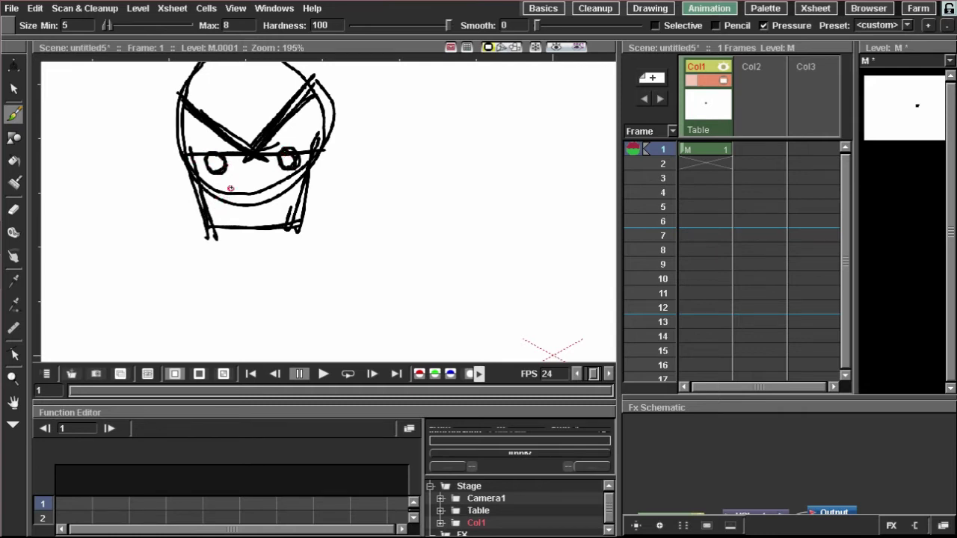
pyautogui.scroll(1, 238, 185)
pyautogui.moveTo(241, 184)
pyautogui.mouseDown()
pyautogui.moveTo(258, 189)
pyautogui.moveTo(274, 215)
pyautogui.mouseUp()
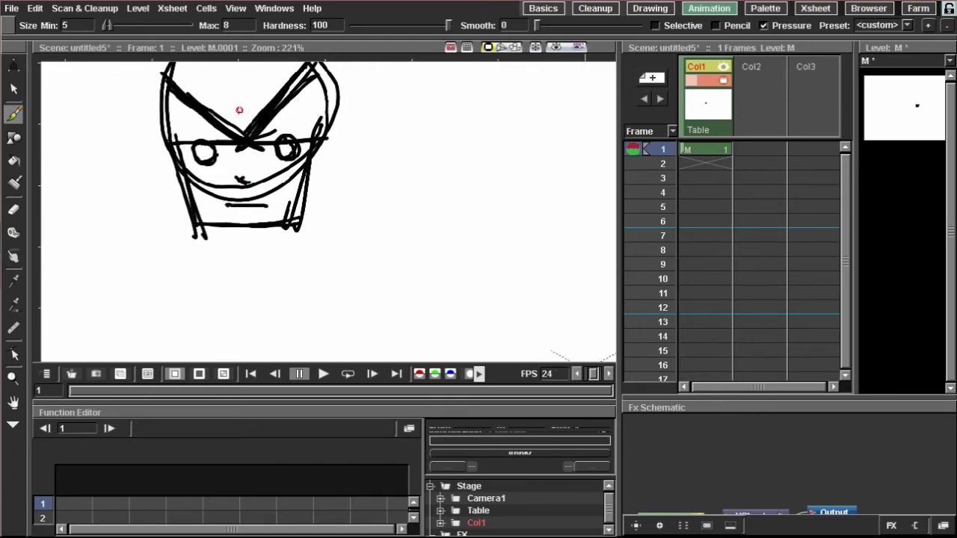
pyautogui.moveTo(252, 150)
pyautogui.mouseDown()
pyautogui.moveTo(255, 179)
pyautogui.moveTo(213, 155)
pyautogui.mouseUp()
# Draw a second rough head circle beside the first head, at about the same size and height.
pyautogui.scroll(-3, 240, 148)
pyautogui.scroll(3, 249, 175)
pyautogui.scroll(-1, 224, 160)
pyautogui.moveTo(411, 187); pyautogui.dragTo(276, 169)
pyautogui.scroll(-3, 269, 153)
pyautogui.moveTo(250, 106); pyautogui.dragTo(259, 111)
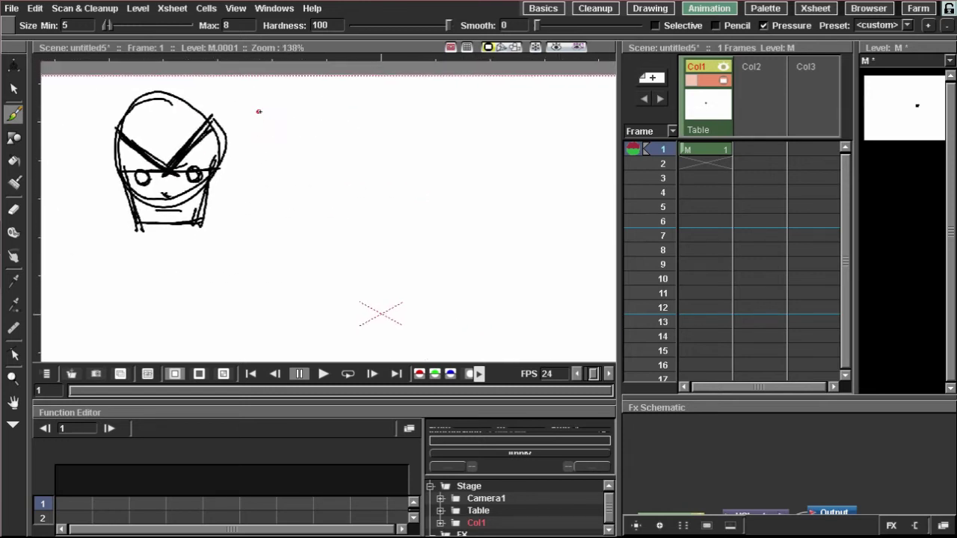
pyautogui.moveTo(325, 105)
pyautogui.mouseDown()
pyautogui.moveTo(282, 180)
pyautogui.moveTo(366, 132)
pyautogui.moveTo(270, 169)
pyautogui.moveTo(331, 186)
pyautogui.mouseUp()
pyautogui.scroll(2, 304, 186)
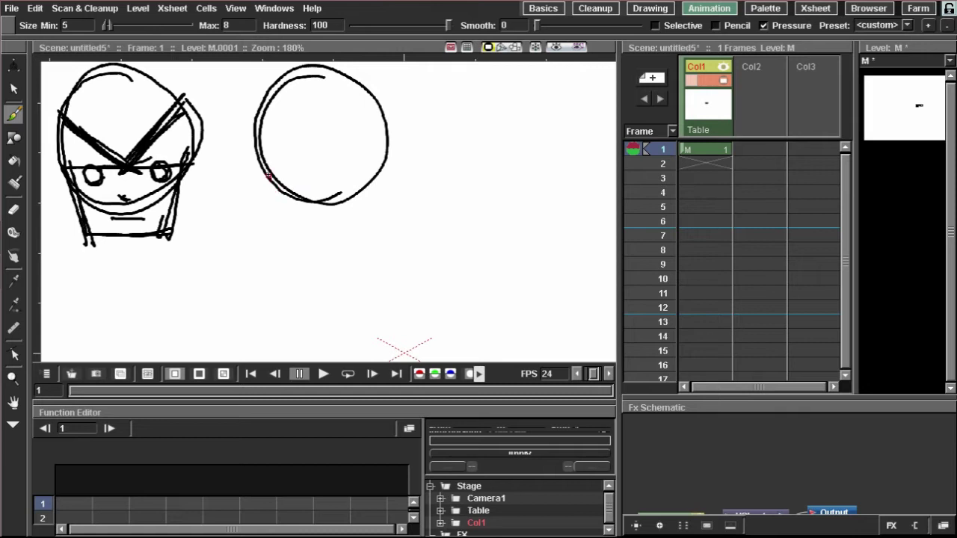
# Add a tapered jaw with slanted sides and a flat chin below the second head circle.
pyautogui.moveTo(269, 177)
pyautogui.mouseDown()
pyautogui.moveTo(286, 234)
pyautogui.moveTo(359, 232)
pyautogui.mouseUp()
pyautogui.moveTo(285, 224)
pyautogui.mouseDown()
pyautogui.moveTo(364, 228)
pyautogui.moveTo(330, 217)
pyautogui.mouseUp()
pyautogui.moveTo(376, 160); pyautogui.dragTo(357, 218)
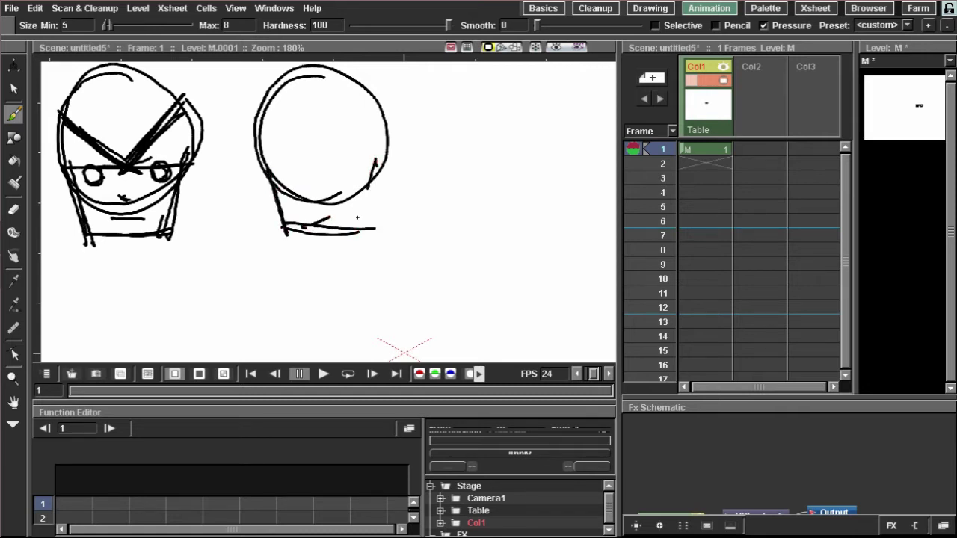
pyautogui.moveTo(370, 186); pyautogui.dragTo(351, 225)
pyautogui.moveTo(376, 160); pyautogui.dragTo(362, 228)
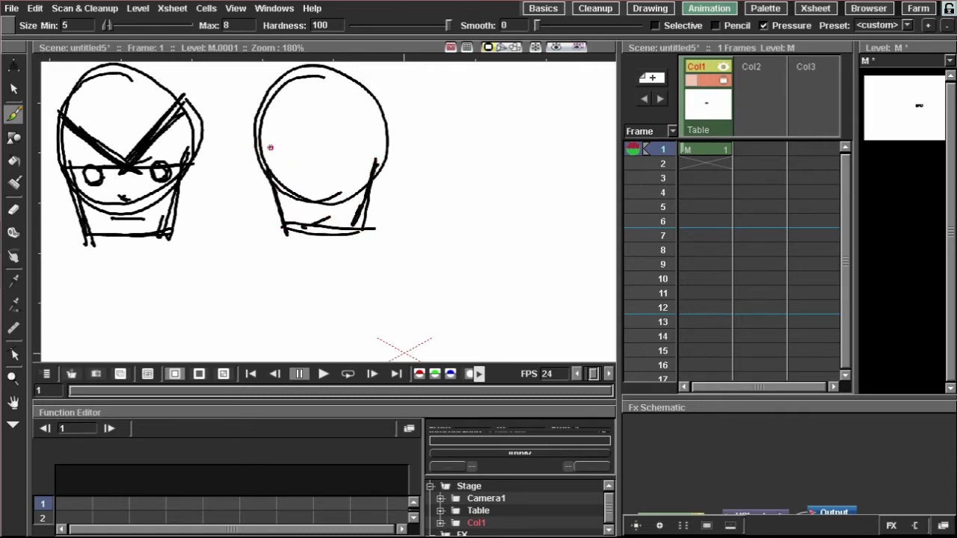
# Draw a double horizontal brow line across the second head and a vertical centre line through both heads.
pyautogui.moveTo(269, 147)
pyautogui.mouseDown()
pyautogui.moveTo(360, 148)
pyautogui.moveTo(383, 137)
pyautogui.moveTo(368, 147)
pyautogui.mouseUp()
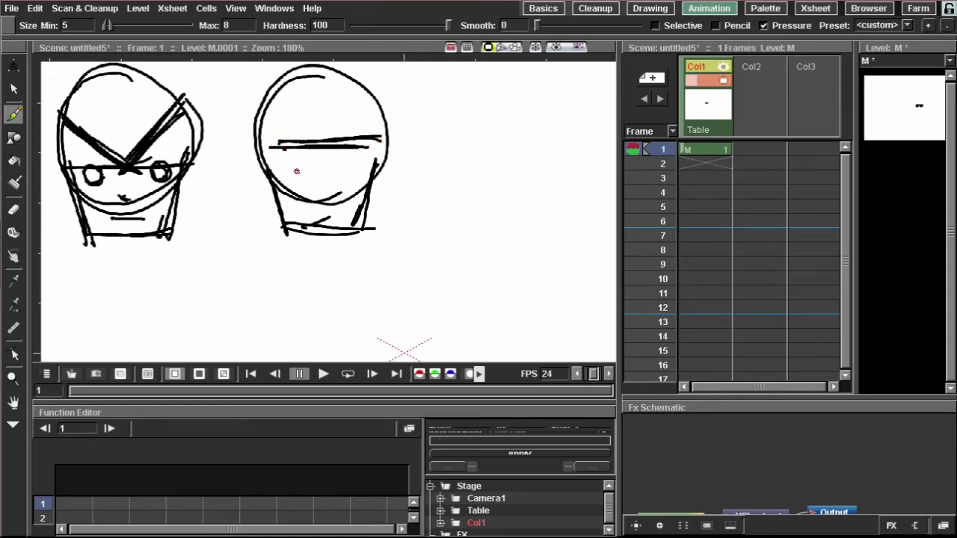
pyautogui.moveTo(297, 163); pyautogui.dragTo(301, 164)
pyautogui.hotkey('ctrl', 'z')
pyautogui.moveTo(116, 66); pyautogui.dragTo(131, 239)
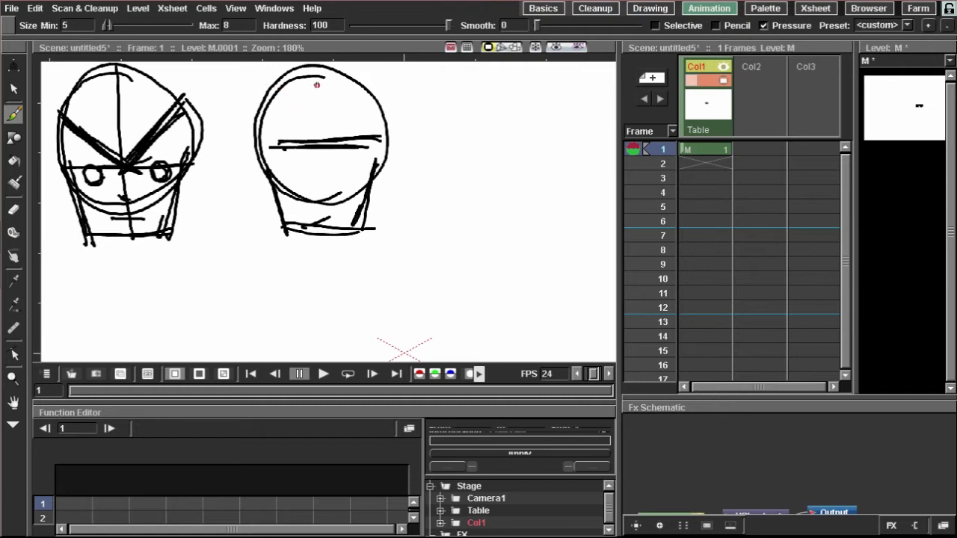
pyautogui.moveTo(317, 81); pyautogui.dragTo(319, 242)
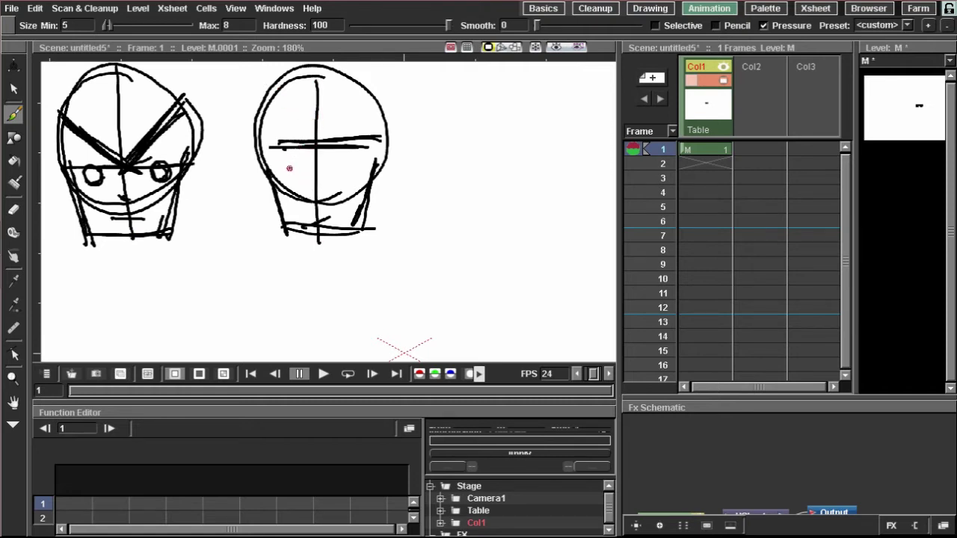
# Give the second head two oval eyes, a short mouth and a thick, straight brow across the forehead line.
pyautogui.moveTo(290, 168)
pyautogui.mouseDown()
pyautogui.moveTo(283, 176)
pyautogui.moveTo(303, 168)
pyautogui.moveTo(287, 179)
pyautogui.moveTo(300, 164)
pyautogui.moveTo(292, 200)
pyautogui.mouseUp()
pyautogui.hotkey('ctrl', 'z')
pyautogui.moveTo(345, 159)
pyautogui.mouseDown()
pyautogui.moveTo(336, 178)
pyautogui.moveTo(353, 166)
pyautogui.moveTo(297, 180)
pyautogui.moveTo(301, 166)
pyautogui.moveTo(348, 180)
pyautogui.moveTo(351, 172)
pyautogui.moveTo(326, 189)
pyautogui.moveTo(334, 215)
pyautogui.mouseUp()
pyautogui.hotkey('ctrl', 'z')
pyautogui.hotkey('ctrl', 'z')
pyautogui.hotkey('ctrl', 'z')
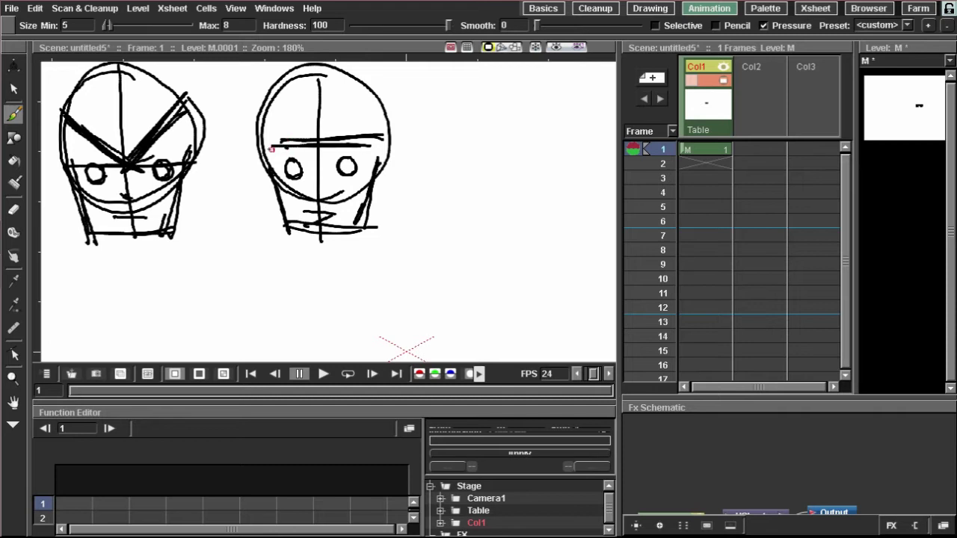
pyautogui.moveTo(271, 149)
pyautogui.mouseDown()
pyautogui.moveTo(346, 139)
pyautogui.moveTo(282, 141)
pyautogui.moveTo(330, 140)
pyautogui.mouseUp()
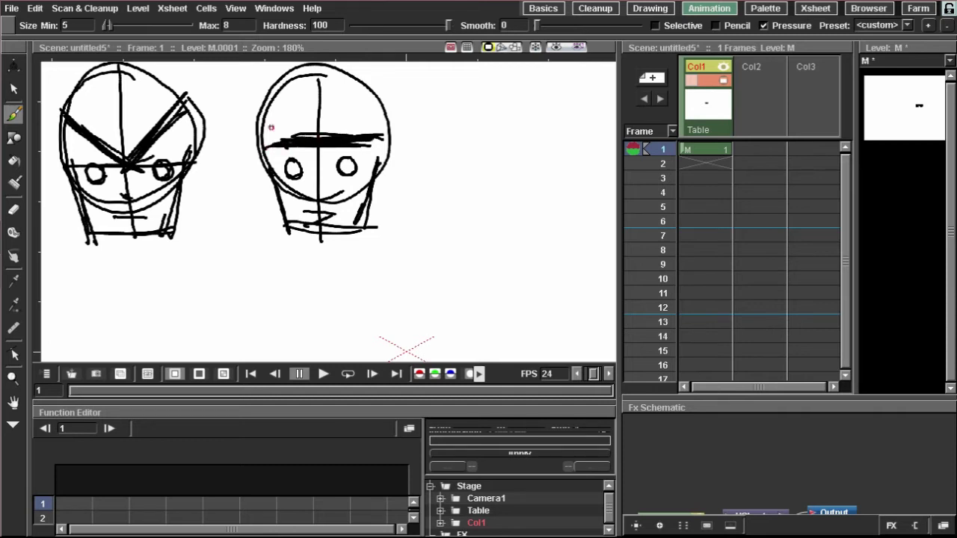
# Select the second head's thick brow with a freehand selection and move it down close to the eyes.
pyautogui.scroll(3, 270, 127)
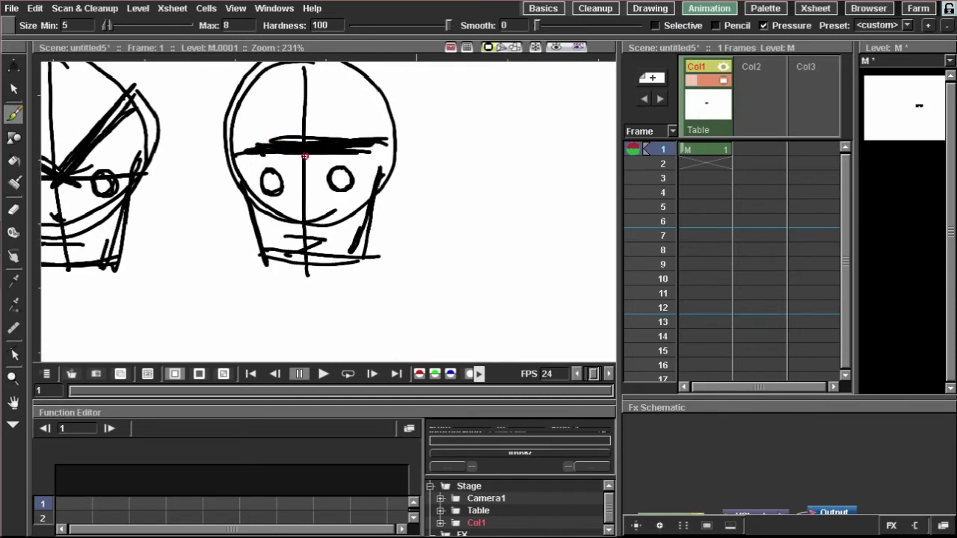
pyautogui.rightClick(299, 153)
pyautogui.moveTo(186, 120); pyautogui.dragTo(130, 124)
pyautogui.click(13, 90)
pyautogui.moveTo(193, 142)
pyautogui.mouseDown()
pyautogui.moveTo(281, 132)
pyautogui.moveTo(332, 137)
pyautogui.moveTo(335, 153)
pyautogui.moveTo(293, 171)
pyautogui.moveTo(191, 142)
pyautogui.mouseUp()
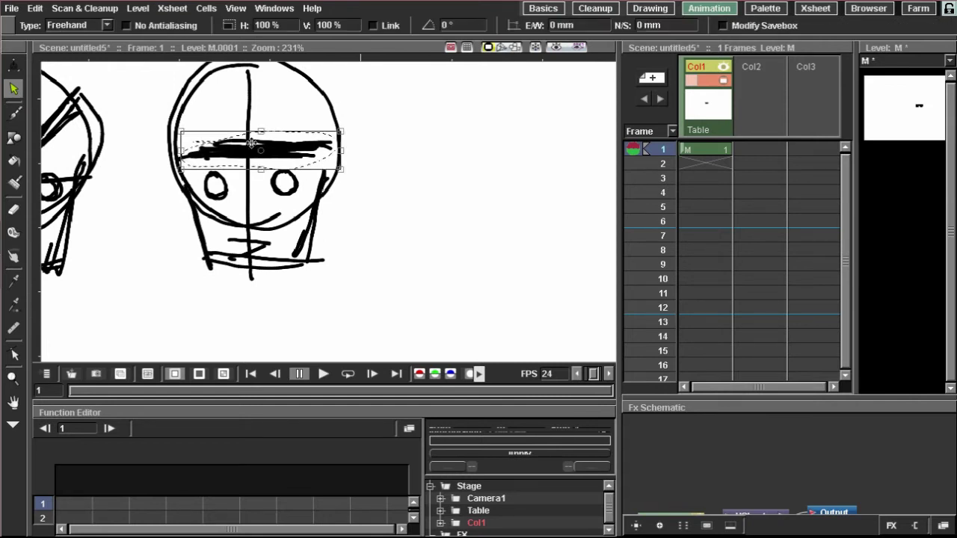
pyautogui.moveTo(252, 142)
pyautogui.mouseDown()
pyautogui.moveTo(248, 159)
pyautogui.moveTo(312, 165)
pyautogui.mouseUp()
pyautogui.click(13, 115)
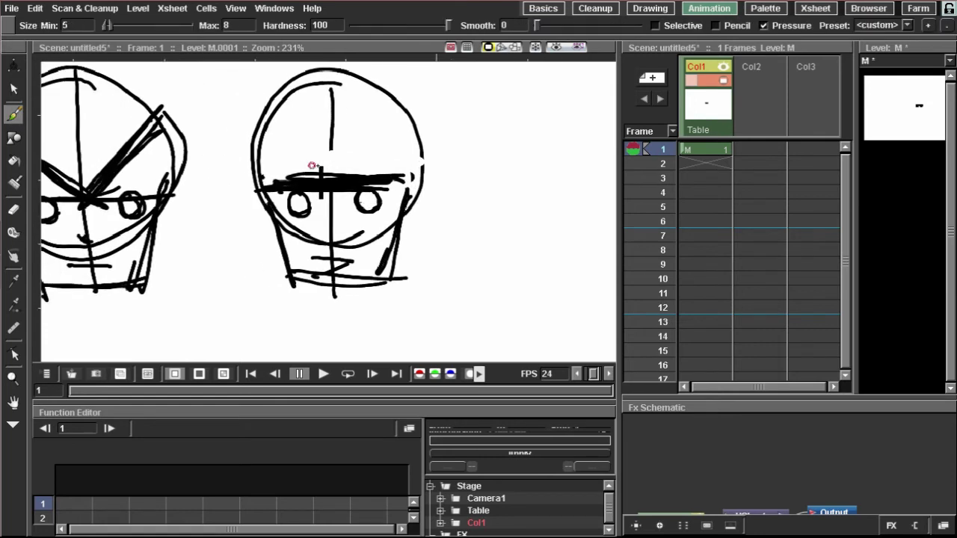
# Draw a third, slightly smaller rough head circle to the right of the second head, leaving a gap between them.
pyautogui.scroll(-2, 312, 165)
pyautogui.scroll(-3, 249, 118)
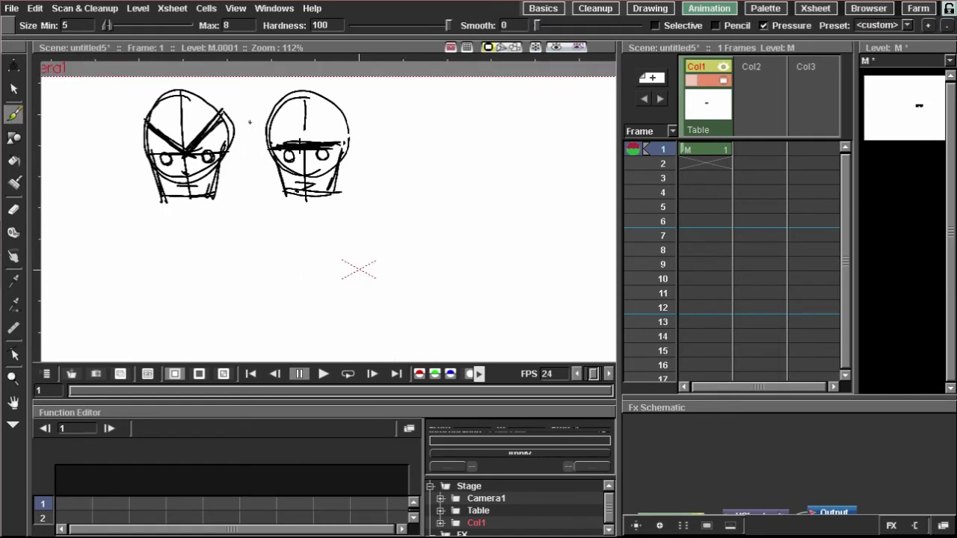
pyautogui.moveTo(250, 122); pyautogui.dragTo(217, 118)
pyautogui.moveTo(334, 144); pyautogui.dragTo(247, 131)
pyautogui.moveTo(344, 122)
pyautogui.mouseDown()
pyautogui.moveTo(304, 163)
pyautogui.moveTo(368, 136)
pyautogui.moveTo(329, 180)
pyautogui.moveTo(364, 122)
pyautogui.moveTo(338, 174)
pyautogui.moveTo(361, 124)
pyautogui.moveTo(353, 178)
pyautogui.mouseUp()
pyautogui.hotkey('ctrl', 'z')
pyautogui.hotkey('ctrl', 'z')
pyautogui.moveTo(366, 124)
pyautogui.mouseDown()
pyautogui.moveTo(322, 160)
pyautogui.moveTo(364, 114)
pyautogui.moveTo(350, 171)
pyautogui.mouseUp()
pyautogui.scroll(-1, 302, 122)
pyautogui.moveTo(299, 114); pyautogui.dragTo(262, 125)
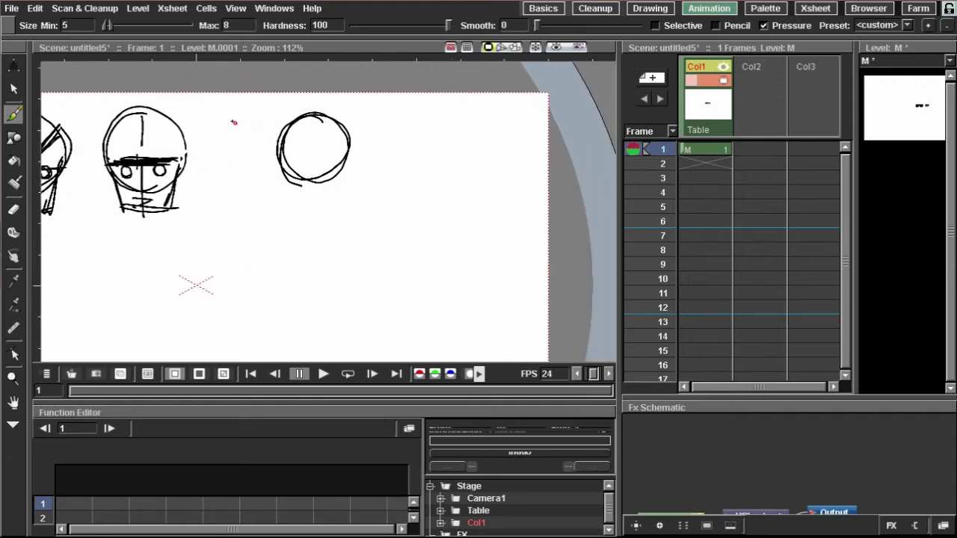
# Erase the stray outer strokes at the lower left of the third head circle.
pyautogui.click(9, 215)
pyautogui.moveTo(297, 192)
pyautogui.mouseDown()
pyautogui.moveTo(259, 120)
pyautogui.moveTo(214, 135)
pyautogui.mouseUp()
pyautogui.click(13, 114)
# Add a narrow side-view jaw with a flat chin below the left half of the third head circle.
pyautogui.scroll(2, 286, 158)
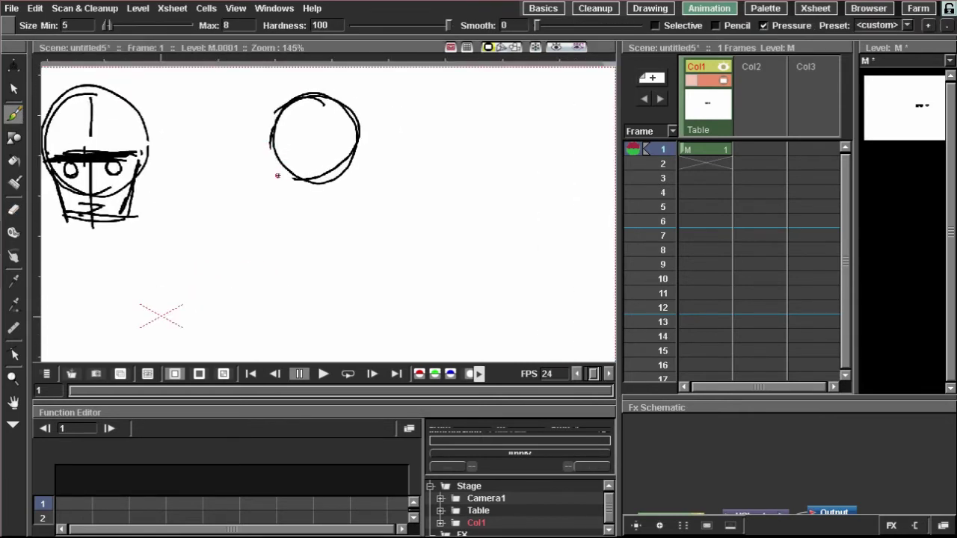
pyautogui.moveTo(270, 139)
pyautogui.mouseDown()
pyautogui.moveTo(280, 210)
pyautogui.moveTo(318, 191)
pyautogui.mouseUp()
pyautogui.moveTo(311, 150); pyautogui.dragTo(313, 192)
pyautogui.hscroll(-1, 312, 158)
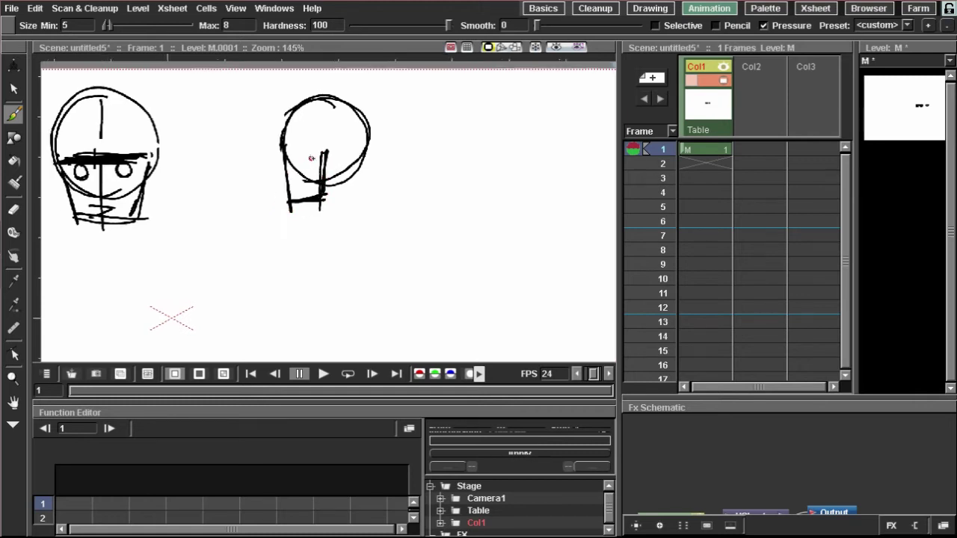
# Draw one oval eye and a thick, arched brow above it near the front edge of the profile head.
pyautogui.moveTo(312, 159); pyautogui.dragTo(320, 159)
pyautogui.scroll(1, 292, 149)
pyautogui.moveTo(269, 132)
pyautogui.mouseDown()
pyautogui.moveTo(299, 137)
pyautogui.moveTo(320, 169)
pyautogui.moveTo(331, 165)
pyautogui.moveTo(320, 148)
pyautogui.moveTo(353, 153)
pyautogui.mouseUp()
pyautogui.scroll(-1, 322, 144)
pyautogui.scroll(3, 329, 159)
pyautogui.hscroll(-2, 352, 153)
pyautogui.scroll(1, 352, 153)
pyautogui.scroll(-2, 348, 178)
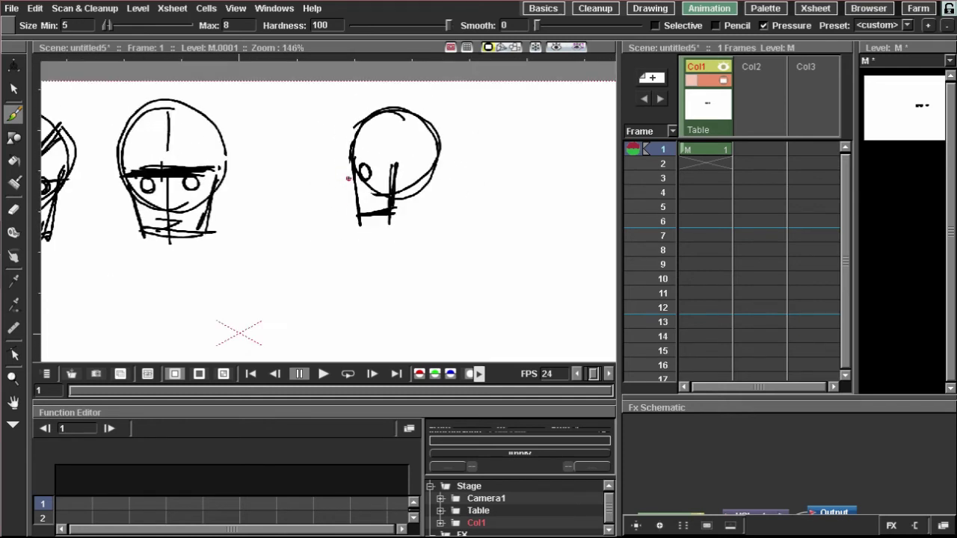
pyautogui.hscroll(2, 346, 170)
pyautogui.scroll(-1, 345, 169)
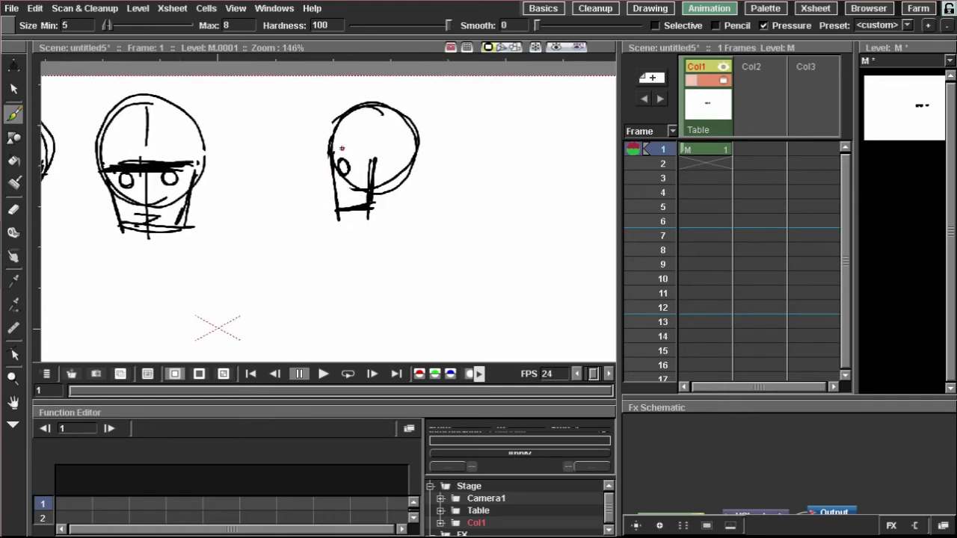
pyautogui.moveTo(332, 150); pyautogui.dragTo(356, 150)
pyautogui.hscroll(-2, 322, 112)
pyautogui.scroll(1, 302, 126)
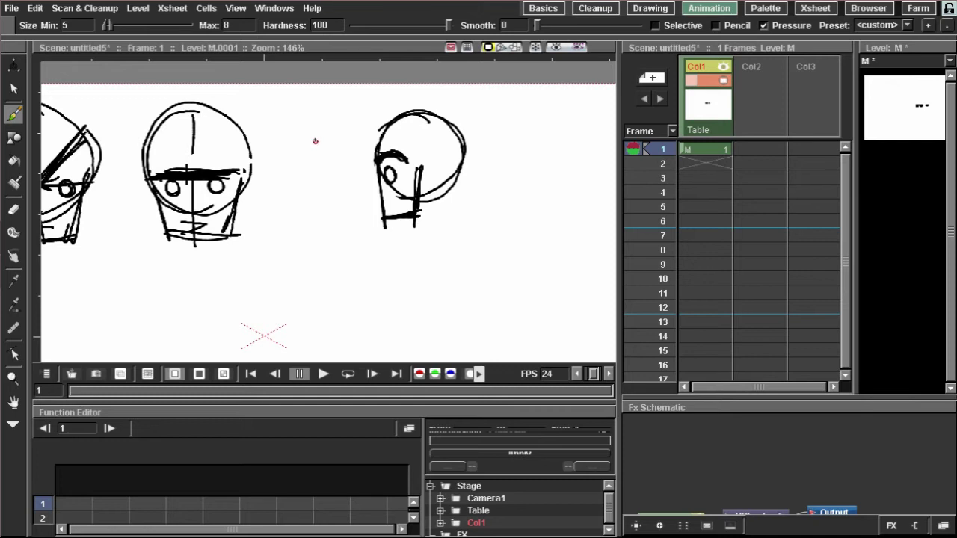
# Draw a fourth rough head circle below the first row, between the second and third heads.
pyautogui.scroll(-2, 316, 141)
pyautogui.moveTo(325, 130); pyautogui.dragTo(361, 71)
pyautogui.scroll(1, 333, 144)
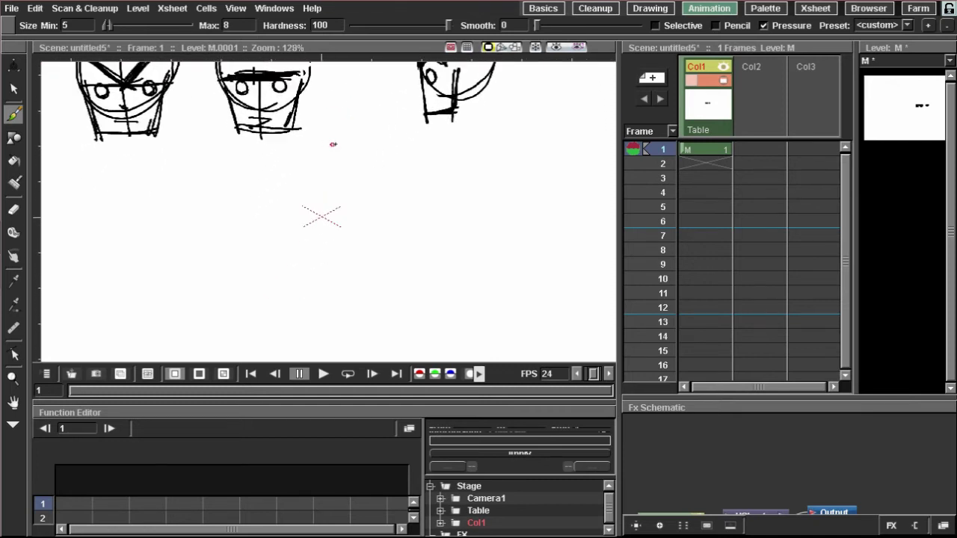
pyautogui.scroll(-1, 333, 144)
pyautogui.moveTo(320, 136)
pyautogui.mouseDown()
pyautogui.moveTo(331, 122)
pyautogui.moveTo(291, 124)
pyautogui.mouseUp()
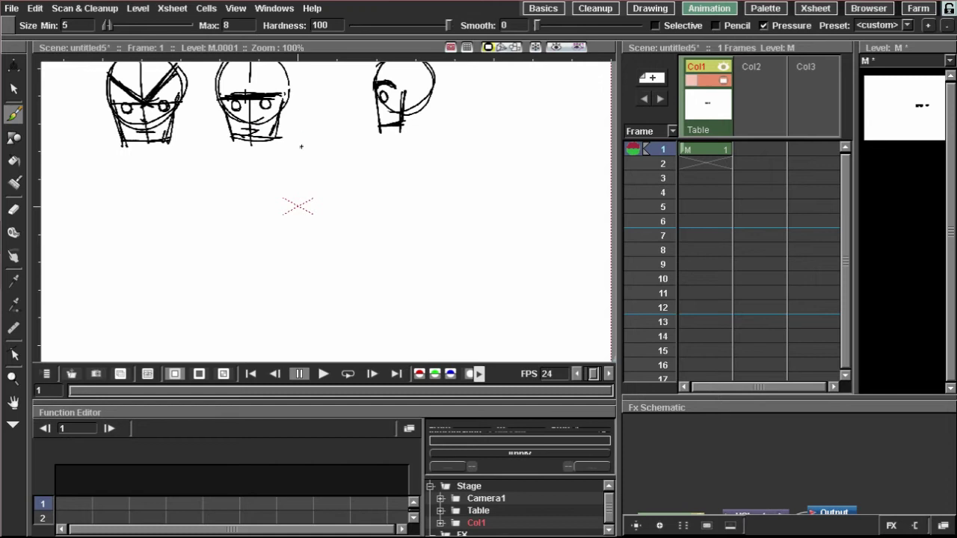
pyautogui.hscroll(1, 301, 147)
pyautogui.moveTo(348, 141)
pyautogui.mouseDown()
pyautogui.moveTo(351, 198)
pyautogui.moveTo(368, 154)
pyautogui.moveTo(304, 162)
pyautogui.moveTo(320, 149)
pyautogui.mouseUp()
pyautogui.hotkey('ctrl', 'z')
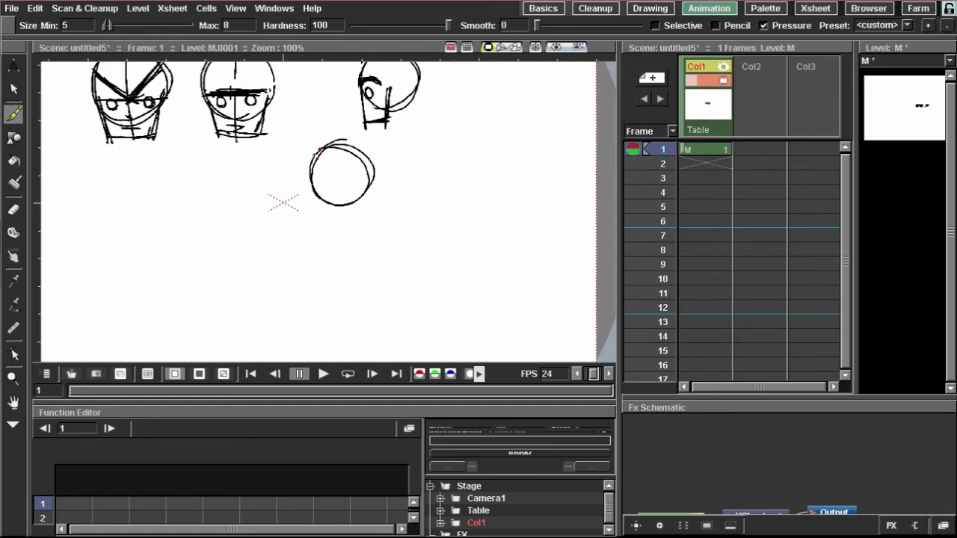
pyautogui.scroll(3, 305, 177)
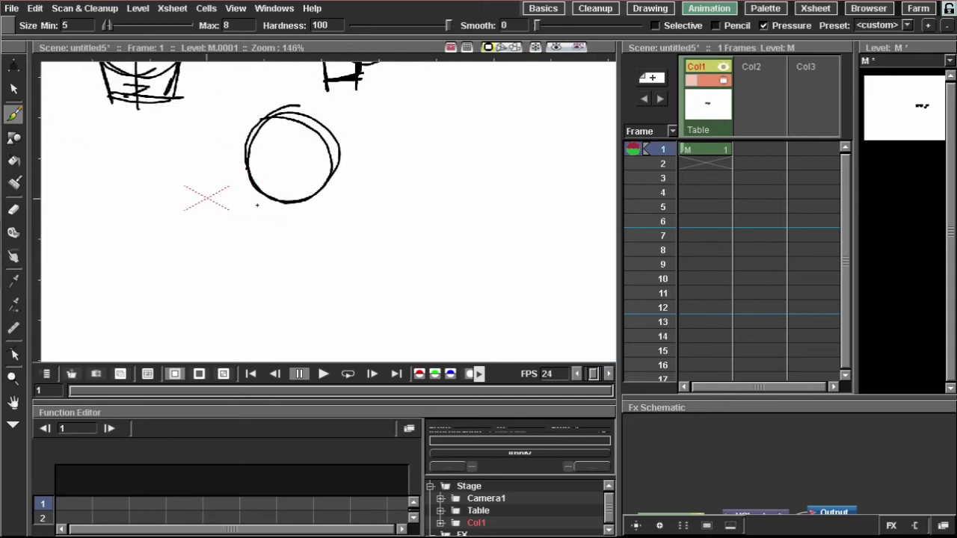
# Add a short, tapered jaw with a flat chin below the fourth head circle.
pyautogui.moveTo(248, 174)
pyautogui.mouseDown()
pyautogui.moveTo(261, 228)
pyautogui.moveTo(311, 217)
pyautogui.mouseUp()
pyautogui.moveTo(259, 214); pyautogui.dragTo(301, 214)
pyautogui.moveTo(311, 169); pyautogui.dragTo(311, 217)
pyautogui.moveTo(316, 166); pyautogui.dragTo(307, 219)
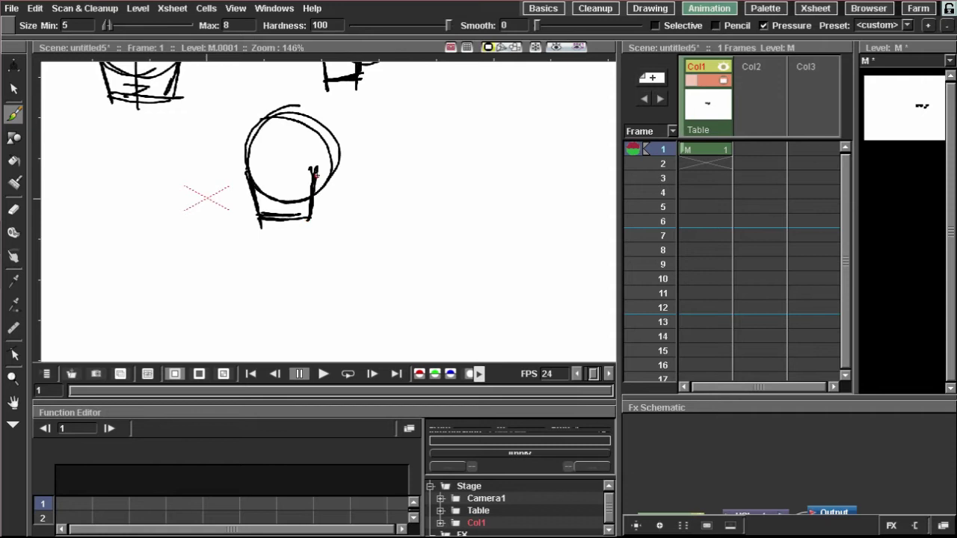
pyautogui.hotkey('ctrl', 'z')
pyautogui.hotkey('ctrl', 'z')
pyautogui.moveTo(318, 167); pyautogui.dragTo(306, 216)
pyautogui.moveTo(317, 171); pyautogui.dragTo(308, 211)
# Draw an off-center curved guide line, V-shaped angry brows, two eyes and a mouth on the fourth head for a three-quarter view.
pyautogui.scroll(2, 306, 212)
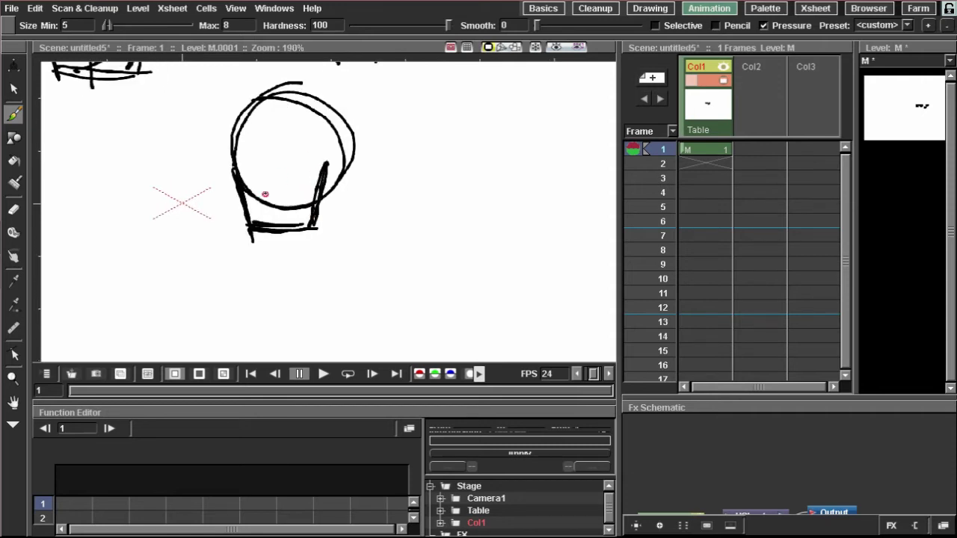
pyautogui.moveTo(261, 107); pyautogui.dragTo(270, 227)
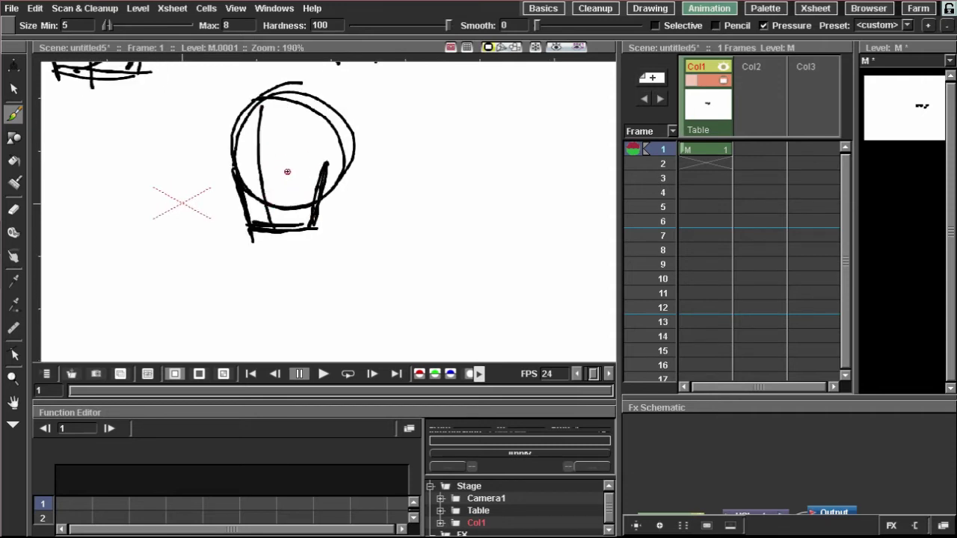
pyautogui.moveTo(290, 166)
pyautogui.mouseDown()
pyautogui.moveTo(280, 184)
pyautogui.moveTo(295, 169)
pyautogui.moveTo(246, 173)
pyautogui.mouseUp()
pyautogui.moveTo(251, 191)
pyautogui.mouseDown()
pyautogui.moveTo(247, 170)
pyautogui.moveTo(252, 188)
pyautogui.moveTo(286, 180)
pyautogui.moveTo(232, 136)
pyautogui.moveTo(272, 159)
pyautogui.moveTo(329, 105)
pyautogui.mouseUp()
pyautogui.hotkey('ctrl', 'z')
pyautogui.hotkey('ctrl', 'z')
pyautogui.scroll(1, 285, 179)
pyautogui.moveTo(272, 157)
pyautogui.mouseDown()
pyautogui.moveTo(358, 103)
pyautogui.moveTo(327, 120)
pyautogui.moveTo(354, 182)
pyautogui.moveTo(387, 215)
pyautogui.mouseUp()
# Add a small round nose and a short mouth line at the front of the profile head.
pyautogui.scroll(-4, 283, 131)
pyautogui.scroll(-3, 282, 145)
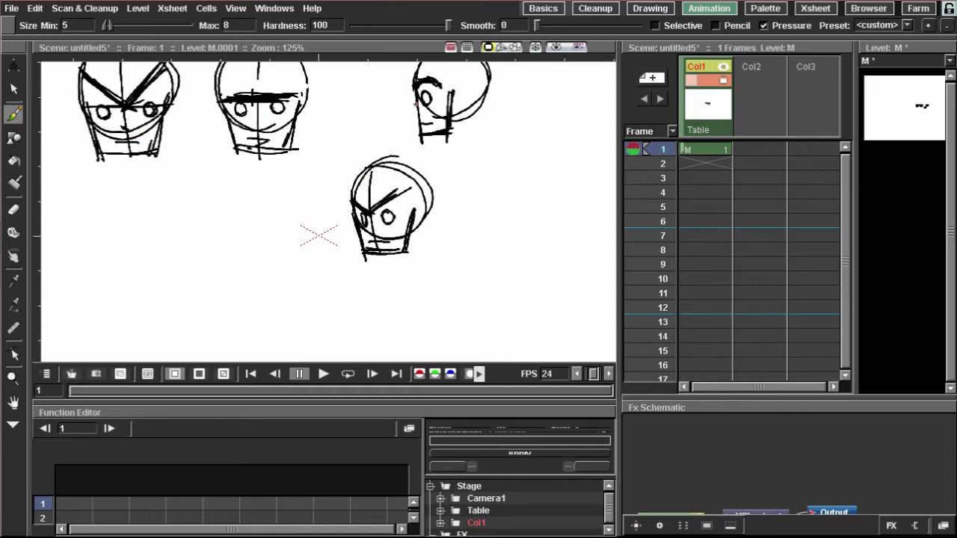
pyautogui.moveTo(415, 104); pyautogui.dragTo(411, 109)
pyautogui.scroll(4, 328, 118)
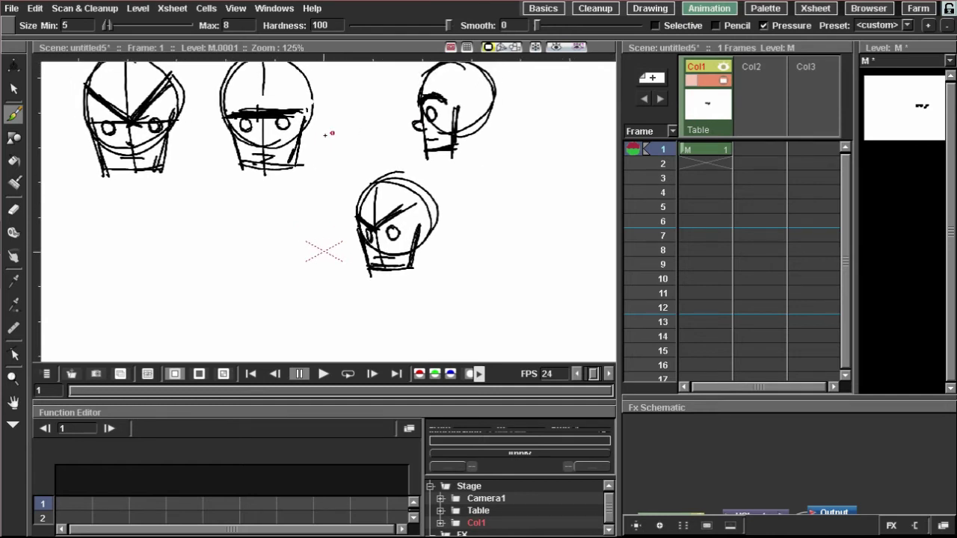
pyautogui.scroll(-5, 326, 129)
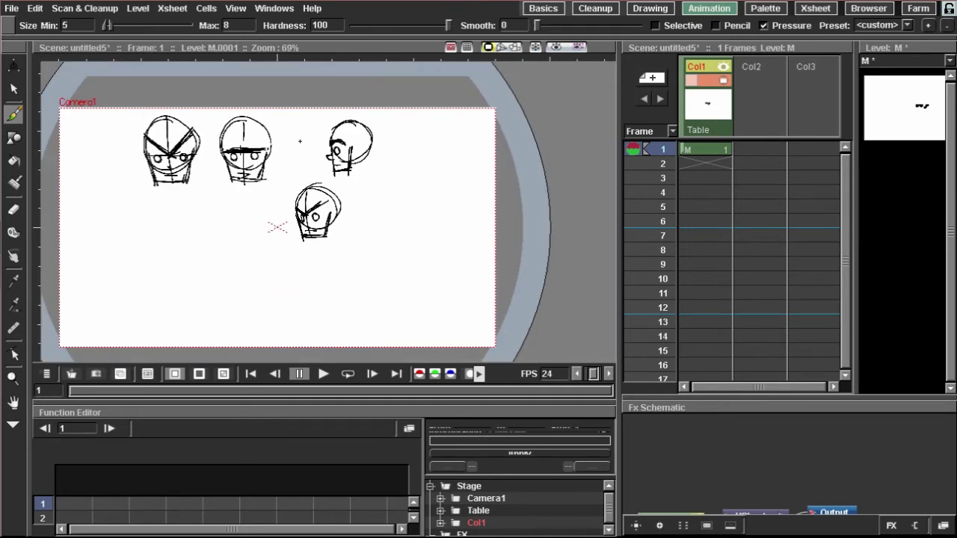
pyautogui.moveTo(301, 131); pyautogui.dragTo(309, 134)
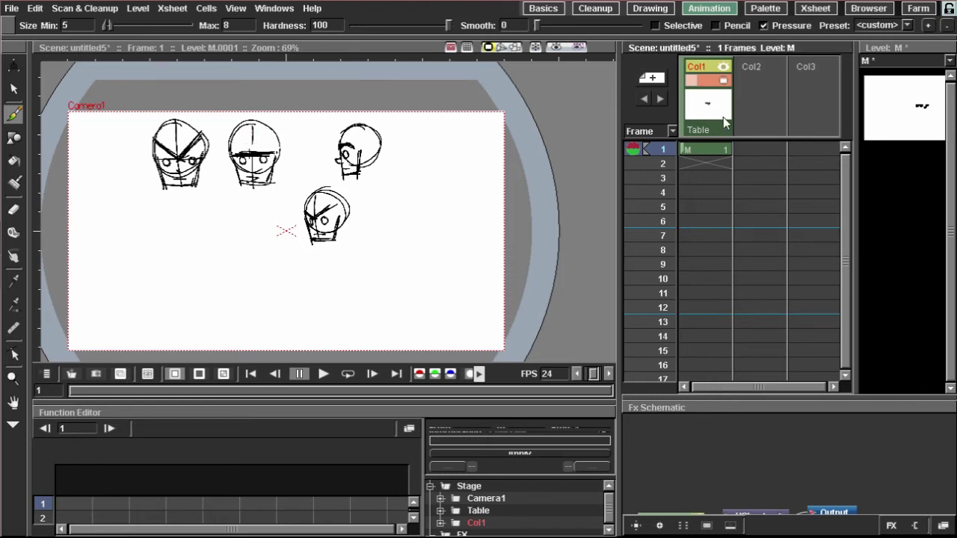
# Draw a trapezoid torso below the first head on frame 1 of Col1, widening from the chin to a flat hem.
pyautogui.click(759, 150)
pyautogui.moveTo(215, 217); pyautogui.dragTo(327, 206)
pyautogui.scroll(1, 217, 180)
pyautogui.click(705, 150)
pyautogui.scroll(2, 242, 189)
pyautogui.scroll(1, 173, 162)
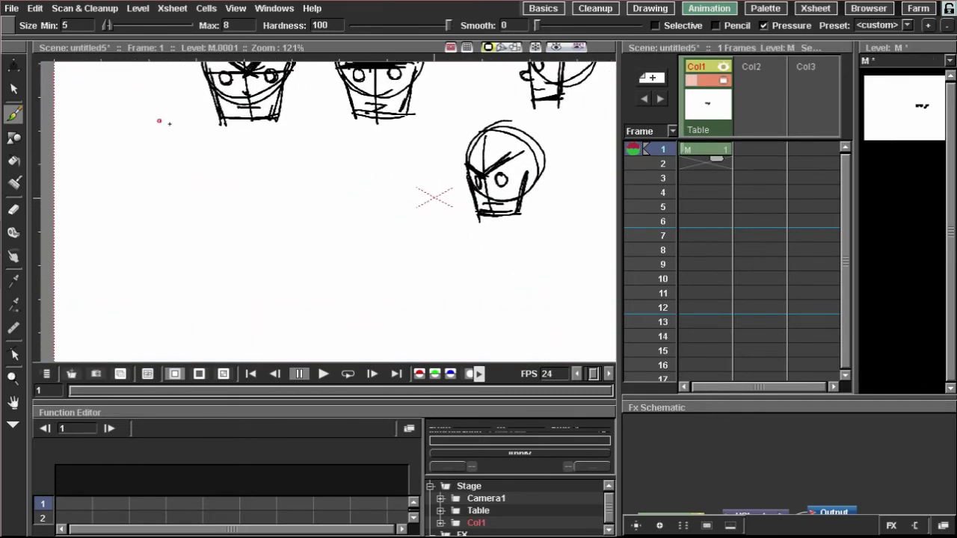
pyautogui.moveTo(222, 124); pyautogui.dragTo(201, 234)
pyautogui.hotkey('ctrl', 'z')
pyautogui.moveTo(222, 124)
pyautogui.mouseDown()
pyautogui.moveTo(188, 232)
pyautogui.moveTo(322, 239)
pyautogui.mouseUp()
pyautogui.hotkey('ctrl', 'z')
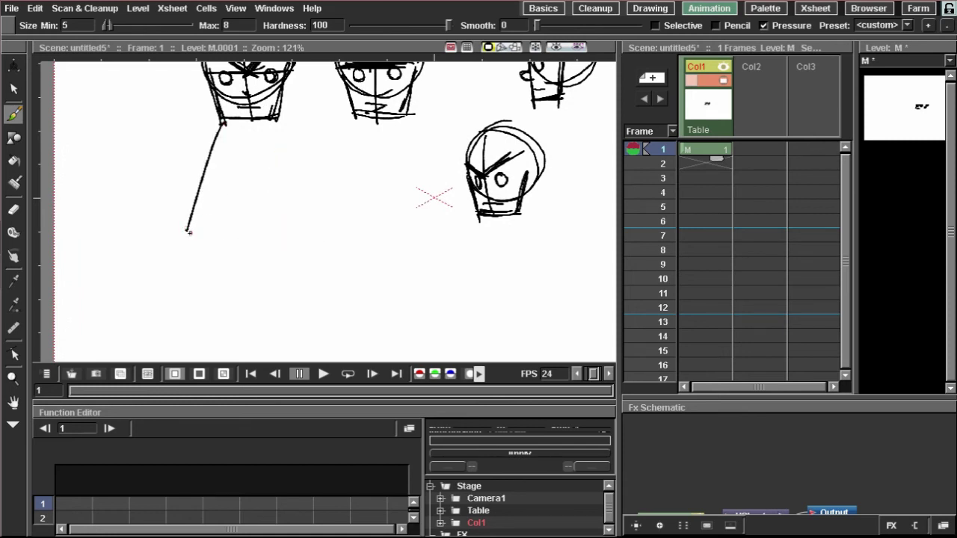
pyautogui.moveTo(187, 234); pyautogui.dragTo(321, 221)
pyautogui.hotkey('ctrl', 'z')
pyautogui.moveTo(185, 233); pyautogui.dragTo(328, 234)
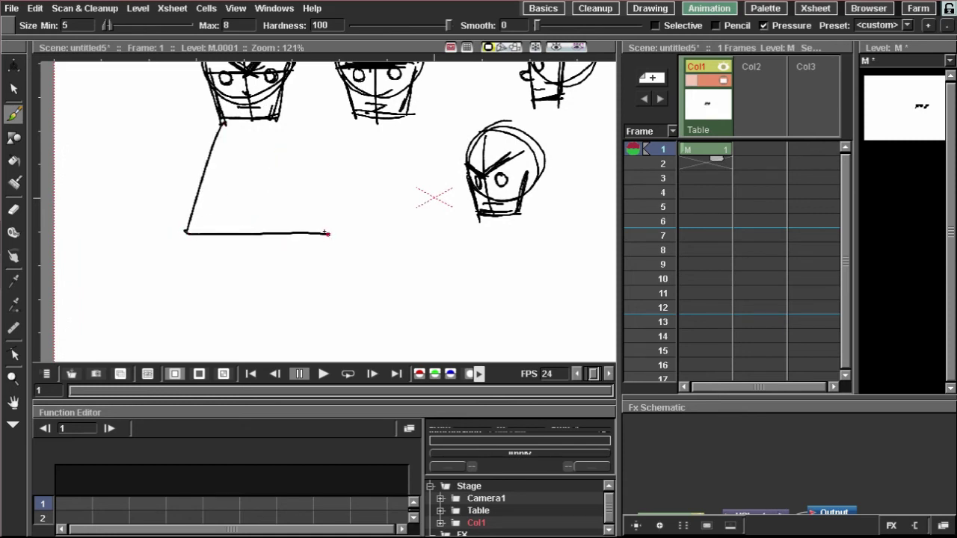
pyautogui.moveTo(275, 117); pyautogui.dragTo(322, 232)
pyautogui.moveTo(240, 175)
pyautogui.mouseDown()
pyautogui.moveTo(259, 136)
pyautogui.moveTo(250, 102)
pyautogui.mouseUp()
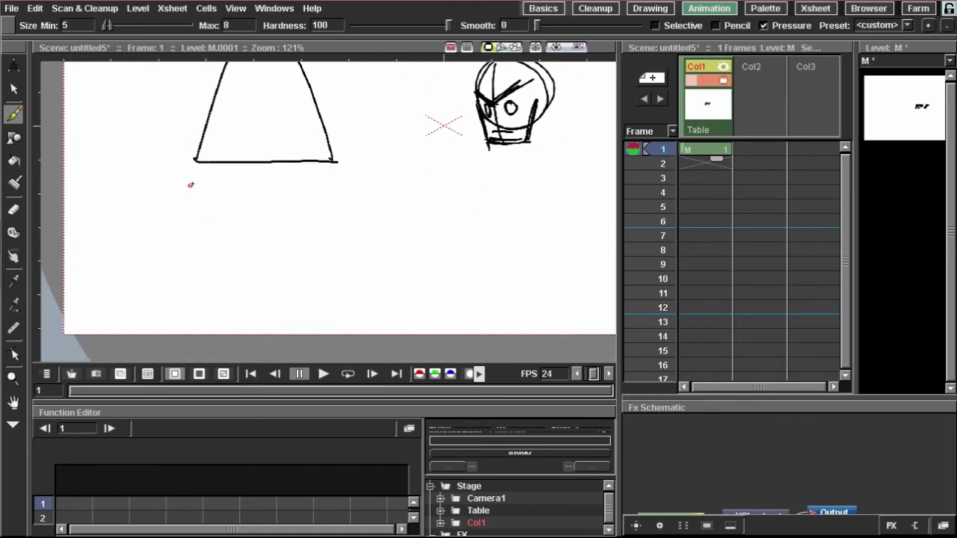
pyautogui.moveTo(193, 165); pyautogui.dragTo(216, 253)
pyautogui.moveTo(252, 166); pyautogui.dragTo(240, 244)
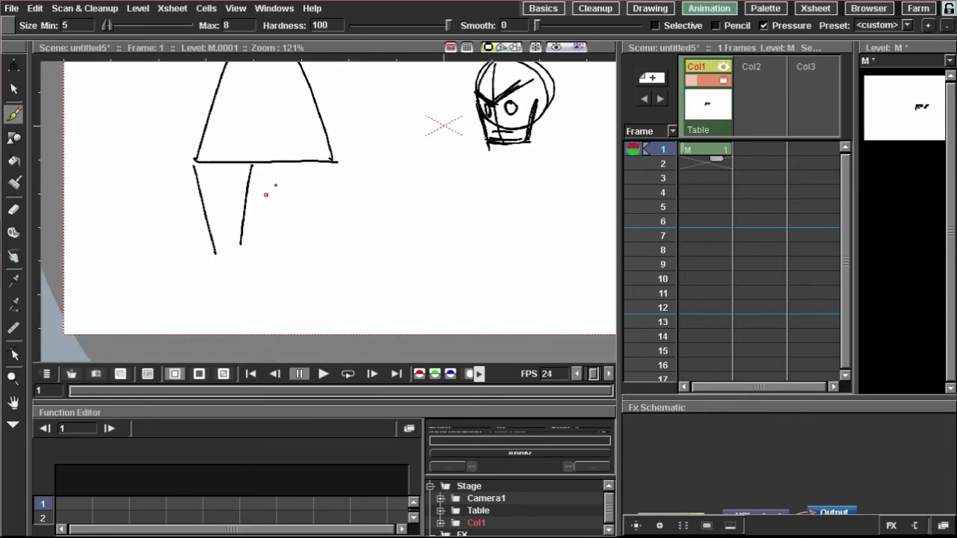
pyautogui.moveTo(277, 164); pyautogui.dragTo(302, 231)
pyautogui.moveTo(332, 162); pyautogui.dragTo(331, 243)
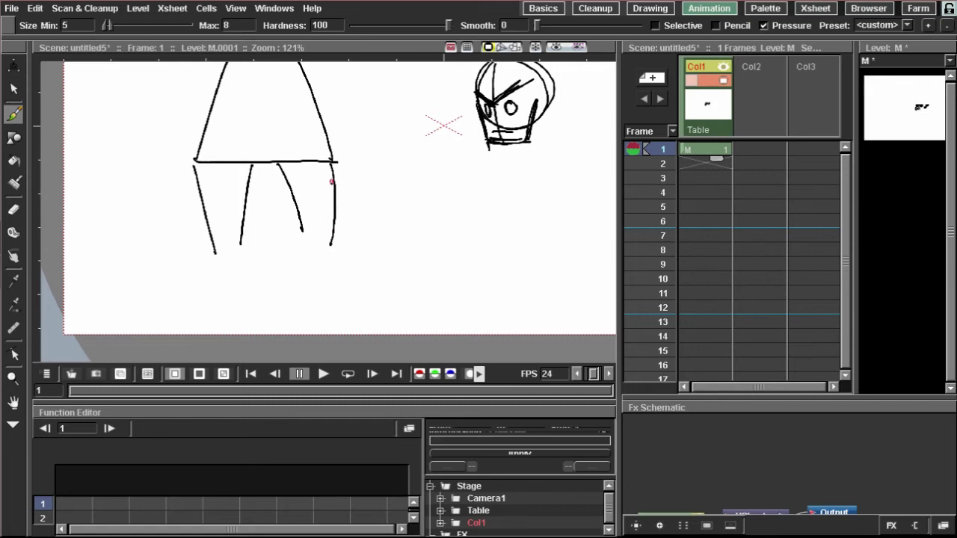
pyautogui.hotkey('ctrl', 'z')
pyautogui.moveTo(337, 162); pyautogui.dragTo(328, 248)
pyautogui.moveTo(297, 209); pyautogui.dragTo(307, 248)
pyautogui.moveTo(248, 84)
pyautogui.mouseDown()
pyautogui.moveTo(248, 179)
pyautogui.moveTo(248, 123)
pyautogui.mouseUp()
pyautogui.scroll(-3, 249, 121)
pyautogui.scroll(2, 248, 119)
pyautogui.moveTo(238, 214); pyautogui.dragTo(226, 275)
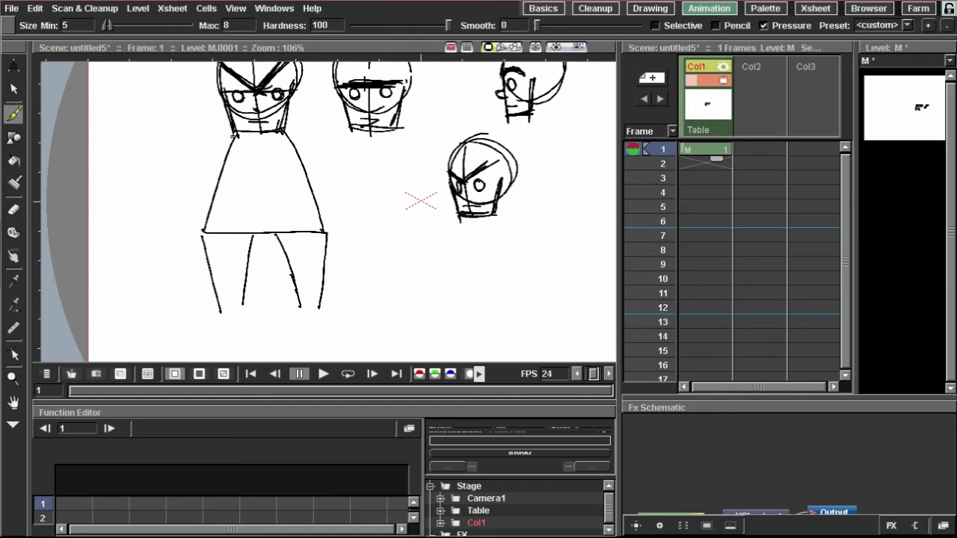
pyautogui.moveTo(234, 137); pyautogui.dragTo(188, 190)
pyautogui.moveTo(286, 133); pyautogui.dragTo(353, 206)
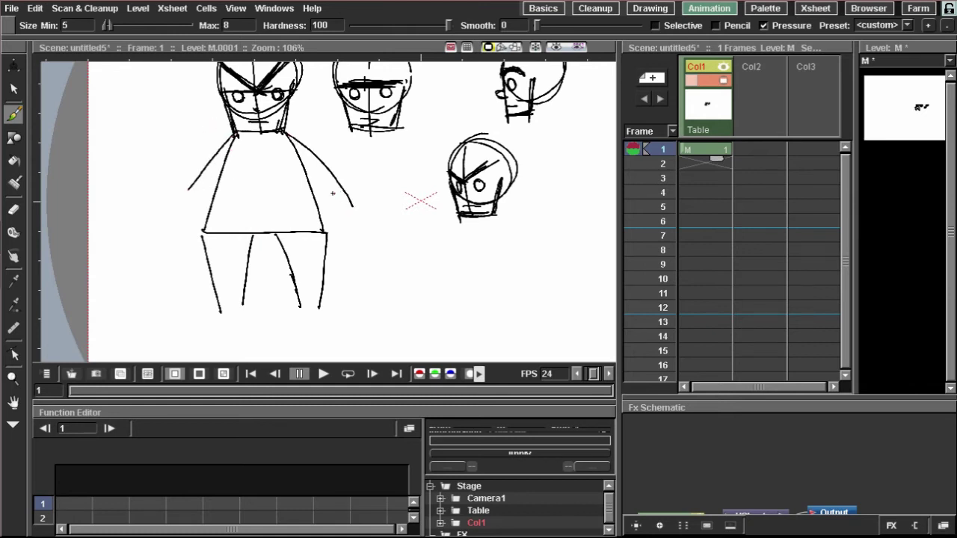
pyautogui.hotkey('ctrl', 'z')
pyautogui.hotkey('ctrl', 'z')
pyautogui.hotkey('ctrl', 'z')
pyautogui.hotkey('ctrl', 'z')
pyautogui.hotkey('ctrl', 'z')
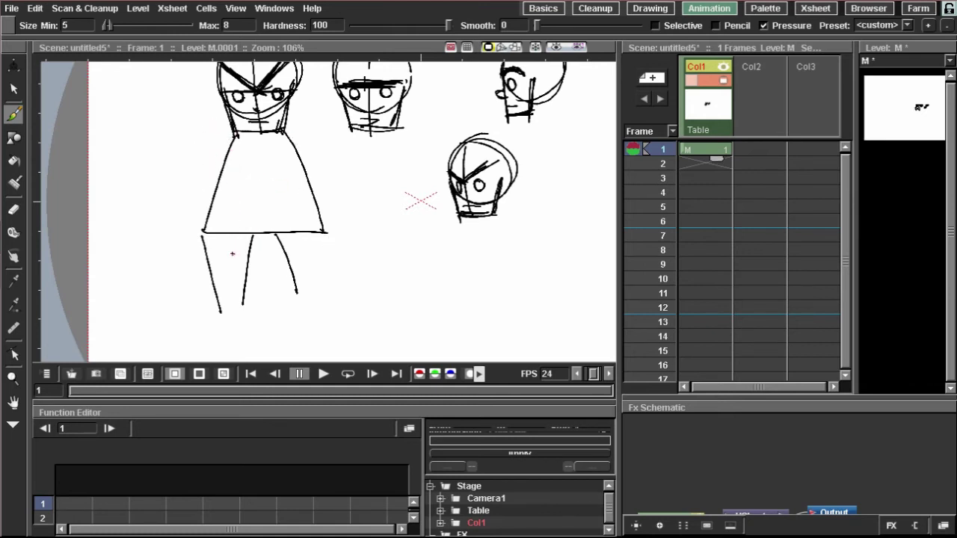
pyautogui.hotkey('ctrl', 'z')
pyautogui.hotkey('ctrl', 'z')
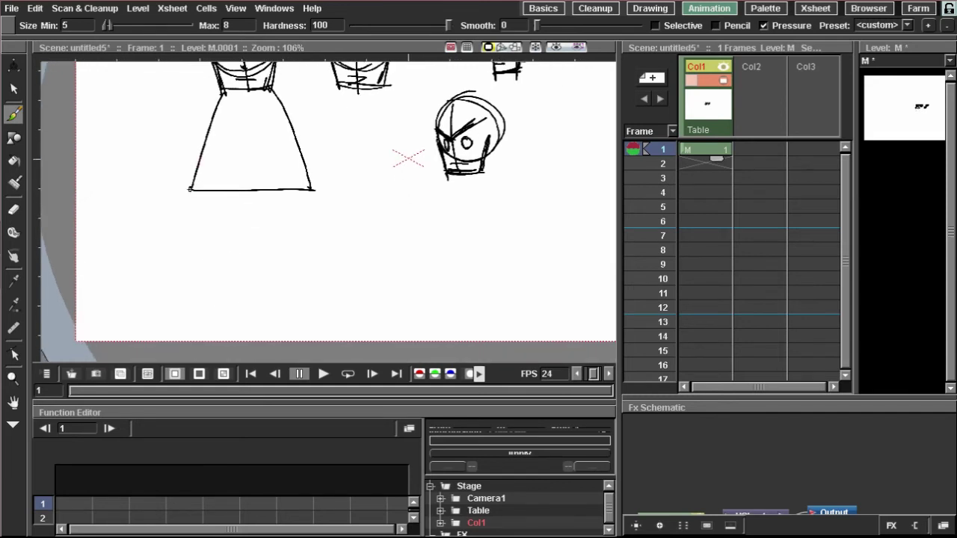
# Draw two legs tapering down from the torso hem, with small triangular feet and a thick dividing line between them.
pyautogui.moveTo(189, 189); pyautogui.dragTo(239, 279)
pyautogui.moveTo(307, 194)
pyautogui.mouseDown()
pyautogui.moveTo(280, 283)
pyautogui.moveTo(222, 285)
pyautogui.moveTo(257, 286)
pyautogui.moveTo(238, 272)
pyautogui.moveTo(263, 288)
pyautogui.moveTo(299, 289)
pyautogui.mouseUp()
pyautogui.moveTo(300, 289); pyautogui.dragTo(266, 289)
pyautogui.moveTo(249, 191); pyautogui.dragTo(255, 281)
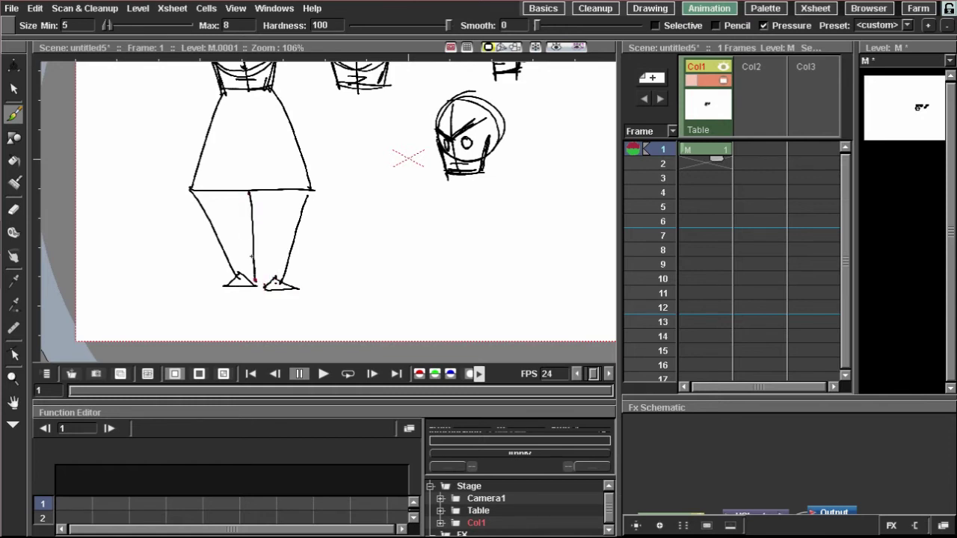
pyautogui.moveTo(251, 195); pyautogui.dragTo(269, 281)
pyautogui.hotkey('ctrl', 'z')
pyautogui.moveTo(249, 194); pyautogui.dragTo(264, 282)
pyautogui.moveTo(263, 270); pyautogui.dragTo(247, 194)
# Draw curved arms from the neck down both sides of the torso to the hem.
pyautogui.moveTo(223, 203); pyautogui.dragTo(229, 277)
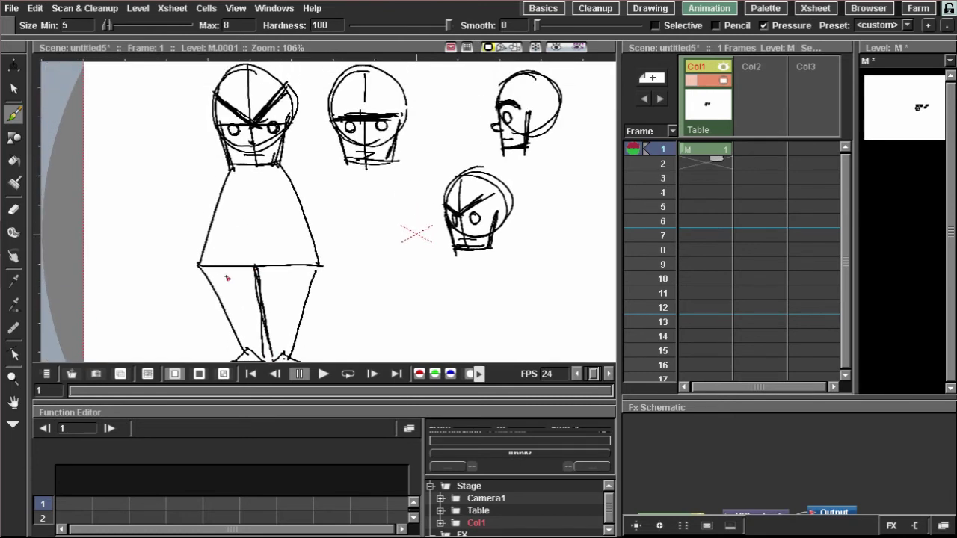
pyautogui.scroll(6, 222, 267)
pyautogui.scroll(-2, 213, 233)
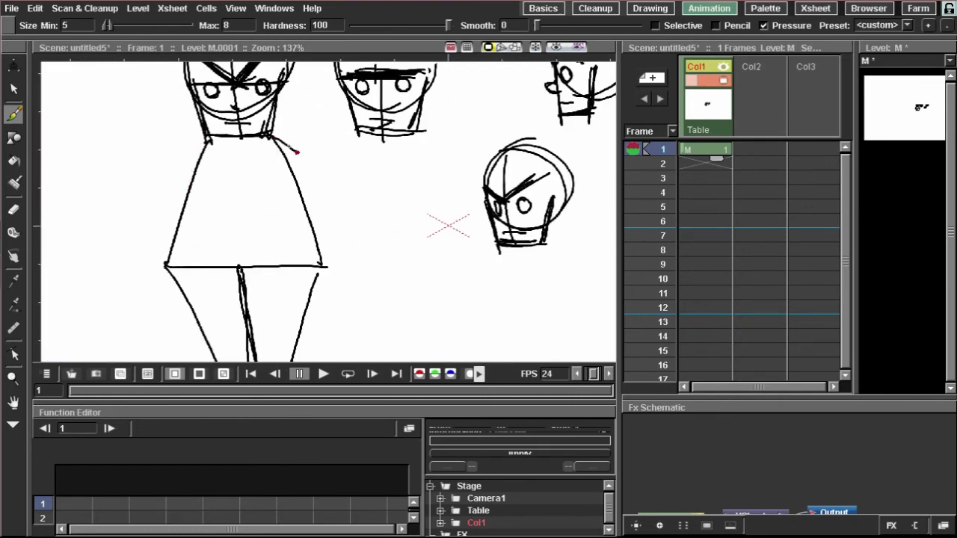
pyautogui.moveTo(281, 137)
pyautogui.mouseDown()
pyautogui.moveTo(317, 223)
pyautogui.moveTo(306, 172)
pyautogui.moveTo(321, 257)
pyautogui.mouseUp()
pyautogui.moveTo(208, 138)
pyautogui.mouseDown()
pyautogui.moveTo(162, 184)
pyautogui.moveTo(187, 140)
pyautogui.moveTo(161, 223)
pyautogui.mouseUp()
pyautogui.moveTo(185, 158); pyautogui.dragTo(167, 259)
pyautogui.scroll(-3, 170, 217)
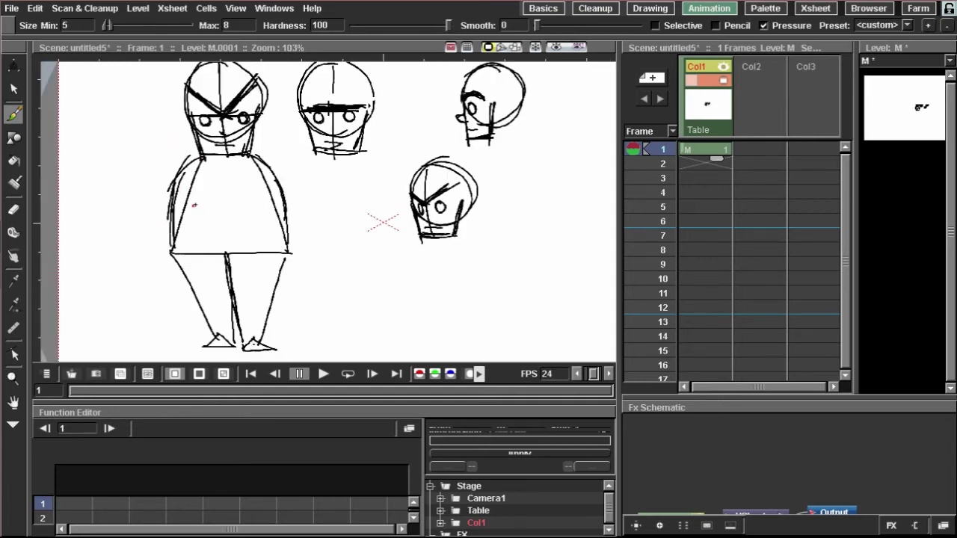
# Sketch a hairline across the forehead of the first head and a short stroke beside the left cheek.
pyautogui.scroll(2, 191, 190)
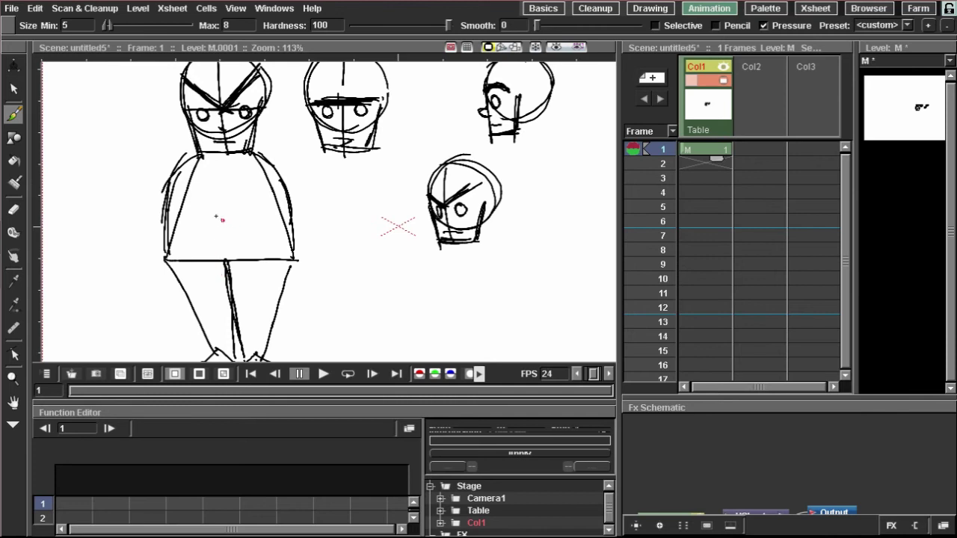
pyautogui.scroll(2, 216, 218)
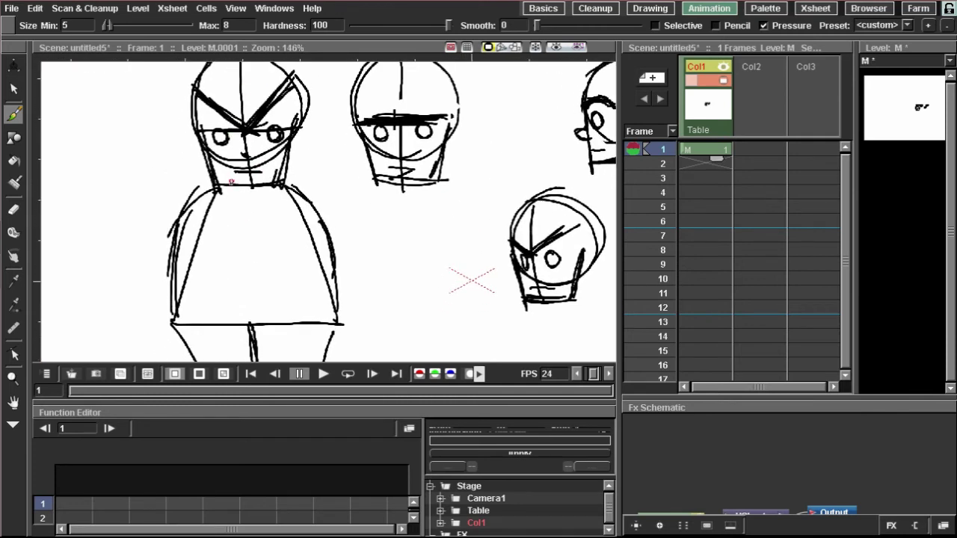
pyautogui.moveTo(221, 187)
pyautogui.mouseDown()
pyautogui.moveTo(184, 215)
pyautogui.moveTo(265, 215)
pyautogui.mouseUp()
pyautogui.moveTo(205, 158); pyautogui.dragTo(231, 165)
pyautogui.scroll(1, 244, 162)
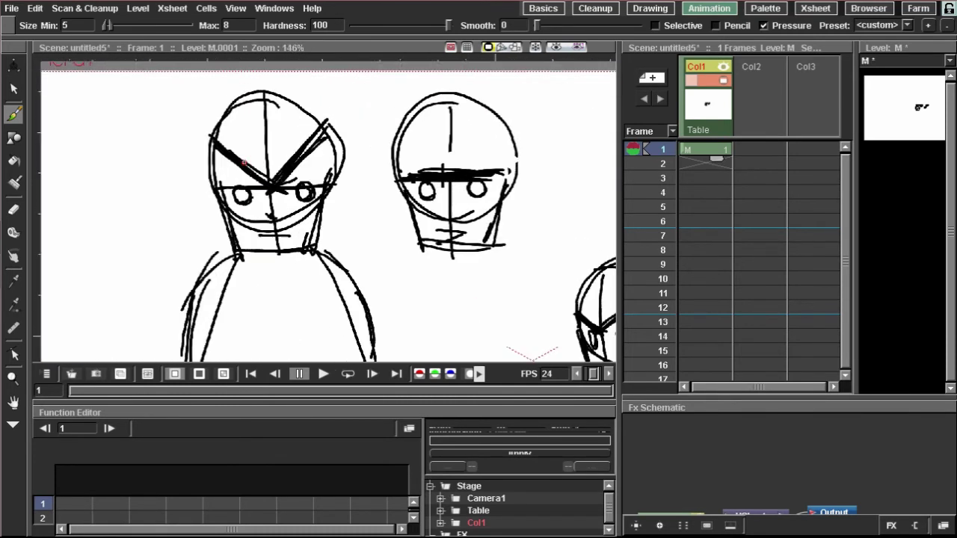
pyautogui.scroll(1, 223, 112)
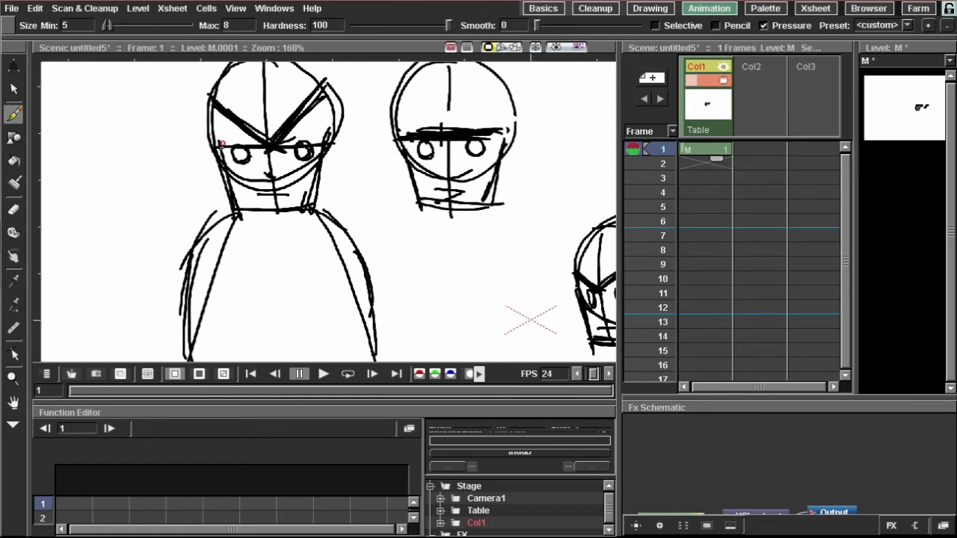
pyautogui.moveTo(221, 151); pyautogui.dragTo(213, 177)
pyautogui.moveTo(215, 118)
pyautogui.mouseDown()
pyautogui.moveTo(262, 132)
pyautogui.moveTo(307, 105)
pyautogui.mouseUp()
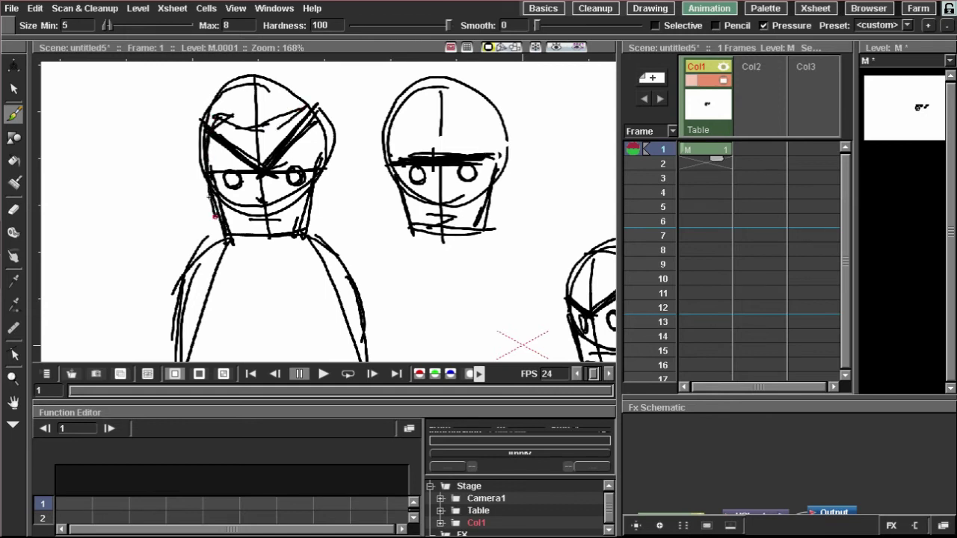
# Draw long, rough hair strands down the left side of the first head to the shoulder.
pyautogui.moveTo(229, 78); pyautogui.dragTo(190, 148)
pyautogui.moveTo(196, 105); pyautogui.dragTo(187, 217)
pyautogui.moveTo(189, 150)
pyautogui.mouseDown()
pyautogui.moveTo(207, 233)
pyautogui.moveTo(214, 229)
pyautogui.mouseUp()
pyautogui.moveTo(202, 166); pyautogui.dragTo(222, 241)
pyautogui.moveTo(192, 212); pyautogui.dragTo(222, 228)
pyautogui.moveTo(185, 164); pyautogui.dragTo(194, 195)
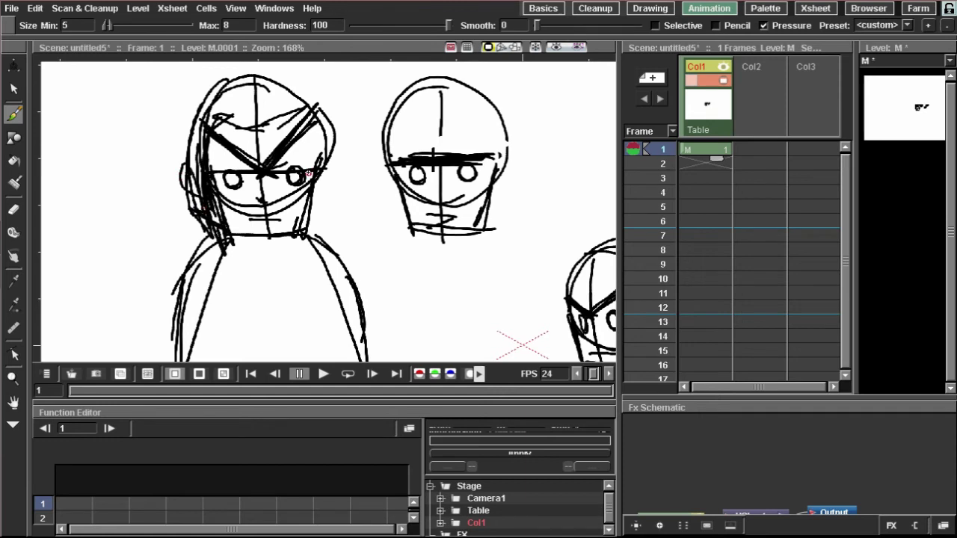
# Draw long hair strands down the right side of the first head to the shoulder.
pyautogui.moveTo(305, 142); pyautogui.dragTo(314, 233)
pyautogui.moveTo(313, 144); pyautogui.dragTo(319, 237)
pyautogui.moveTo(322, 139)
pyautogui.mouseDown()
pyautogui.moveTo(314, 229)
pyautogui.moveTo(334, 243)
pyautogui.mouseUp()
pyautogui.moveTo(320, 107)
pyautogui.mouseDown()
pyautogui.moveTo(338, 225)
pyautogui.moveTo(329, 158)
pyautogui.mouseUp()
# Fill the top of the first head above the hairline with short, dense hair strokes.
pyautogui.moveTo(239, 93); pyautogui.dragTo(190, 166)
pyautogui.moveTo(220, 83); pyautogui.dragTo(211, 122)
pyautogui.moveTo(238, 75)
pyautogui.mouseDown()
pyautogui.moveTo(223, 115)
pyautogui.moveTo(232, 112)
pyautogui.mouseUp()
pyautogui.moveTo(257, 69); pyautogui.dragTo(246, 112)
pyautogui.moveTo(264, 80); pyautogui.dragTo(259, 121)
pyautogui.moveTo(282, 77)
pyautogui.mouseDown()
pyautogui.moveTo(268, 115)
pyautogui.moveTo(273, 109)
pyautogui.mouseUp()
pyautogui.moveTo(275, 67); pyautogui.dragTo(326, 112)
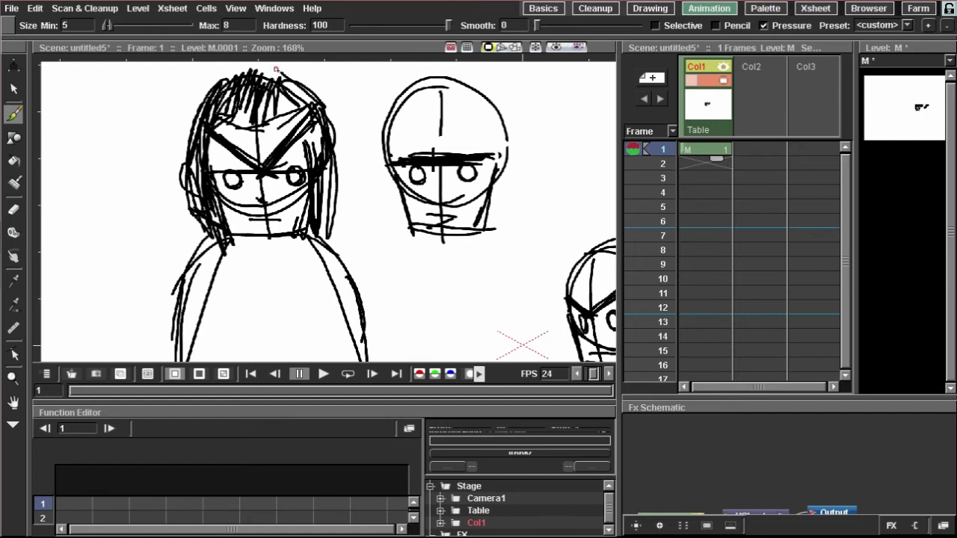
pyautogui.moveTo(293, 83); pyautogui.dragTo(325, 122)
pyautogui.moveTo(277, 91); pyautogui.dragTo(244, 126)
pyautogui.moveTo(287, 97); pyautogui.dragTo(271, 111)
pyautogui.scroll(-4, 276, 109)
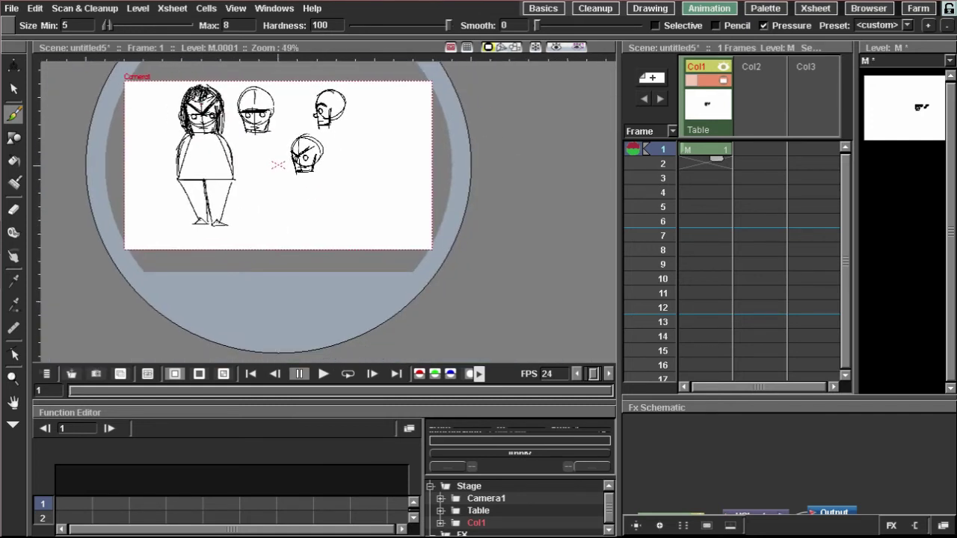
pyautogui.scroll(2, 263, 160)
pyautogui.scroll(3, 263, 160)
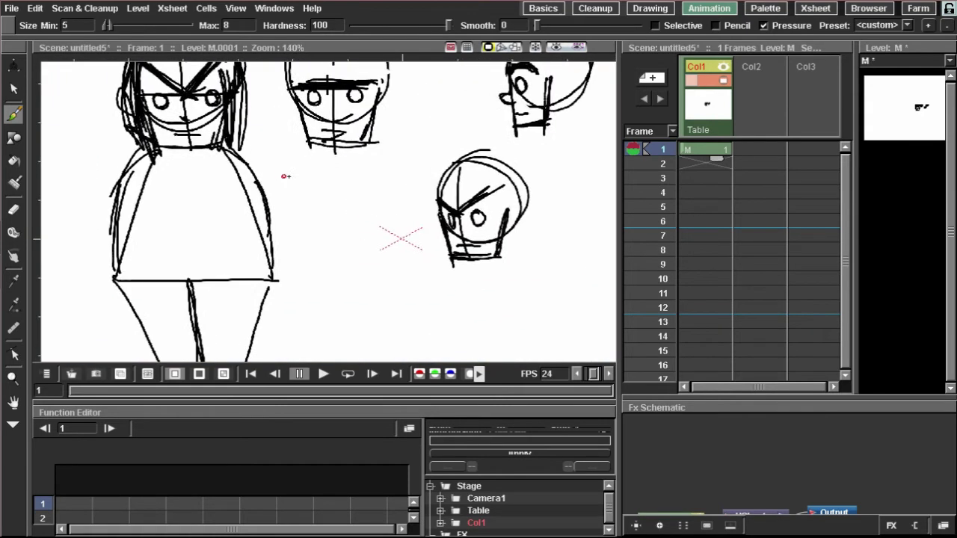
pyautogui.scroll(-2, 280, 172)
pyautogui.scroll(1, 274, 138)
pyautogui.moveTo(263, 147); pyautogui.dragTo(255, 144)
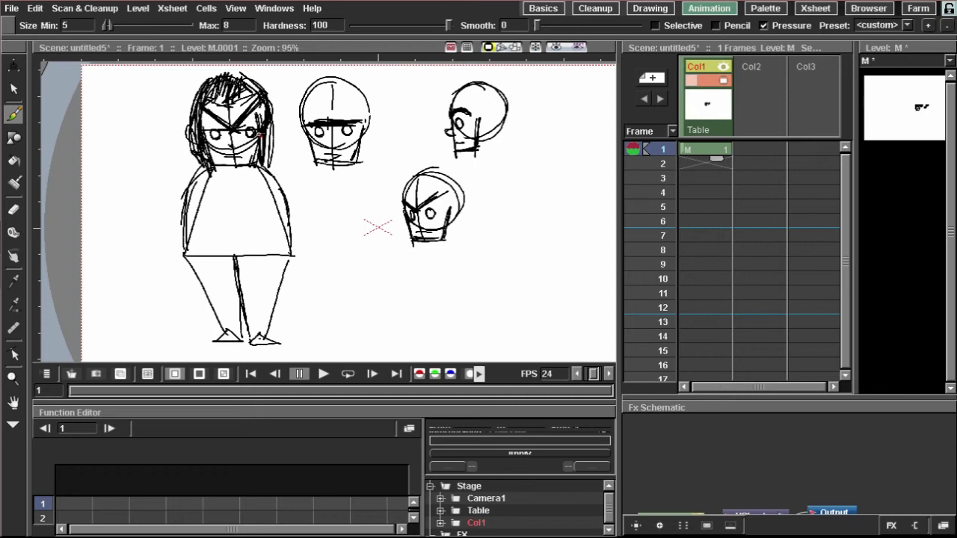
# Extend the exposure of the Col1 drawing from frame 1 through frame 12.
pyautogui.click(740, 161)
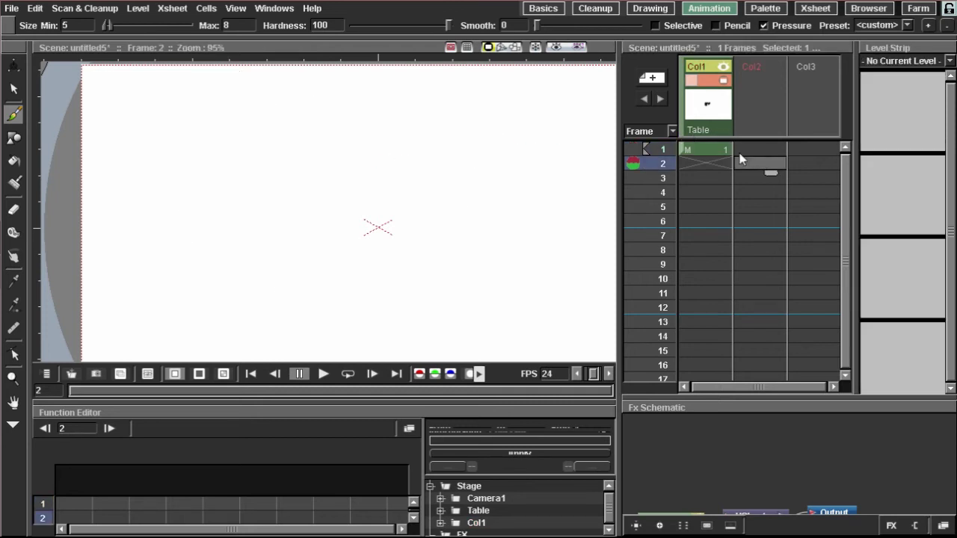
pyautogui.click(723, 148)
pyautogui.moveTo(720, 159); pyautogui.dragTo(718, 310)
pyautogui.click(746, 155)
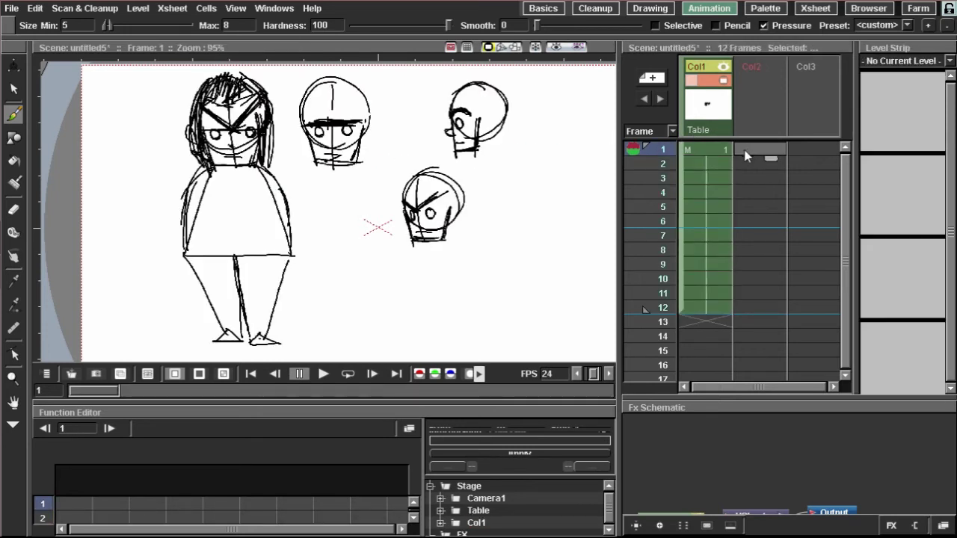
# Darken the full-body character's right-hand foot on the Col1 drawing with rough scribbled strokes.
pyautogui.moveTo(264, 237); pyautogui.dragTo(148, 219)
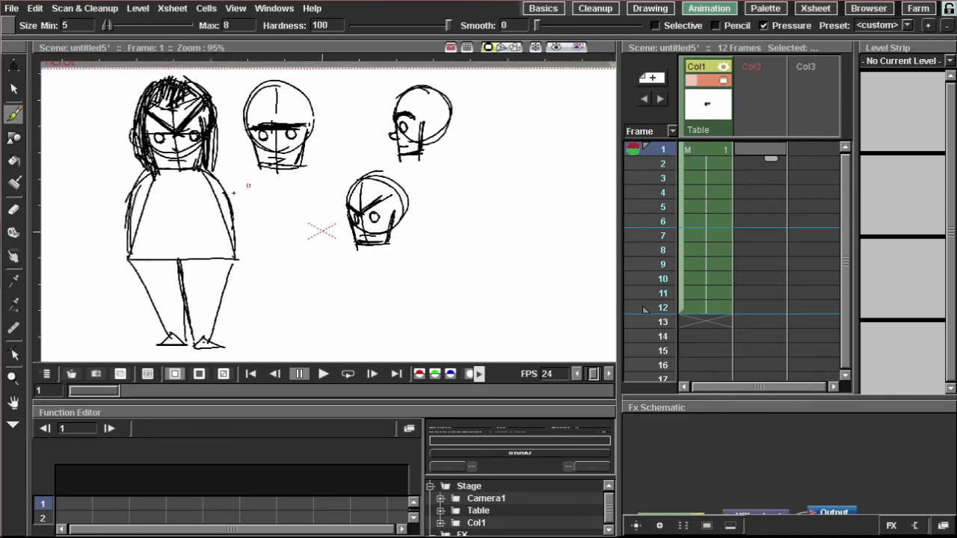
pyautogui.moveTo(236, 175); pyautogui.dragTo(263, 175)
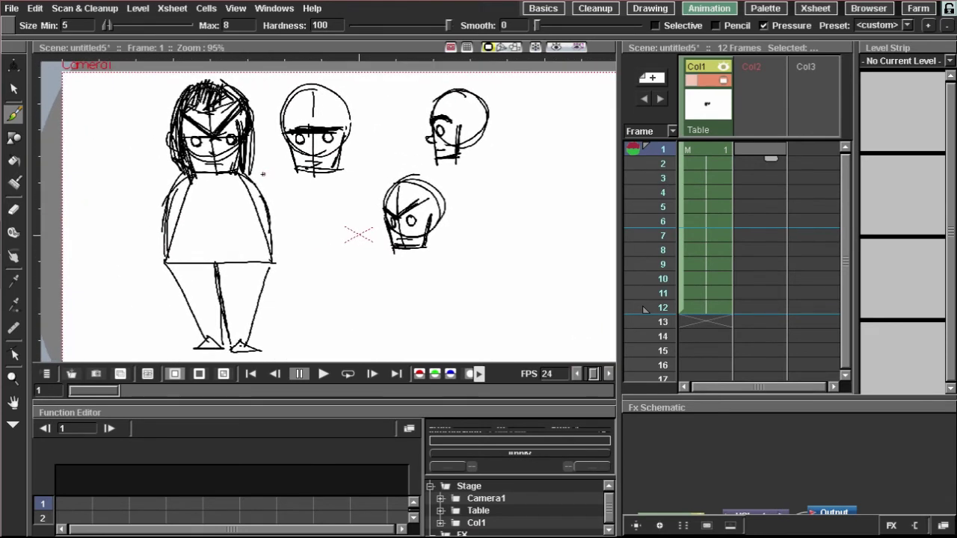
pyautogui.click(688, 151)
pyautogui.moveTo(238, 332)
pyautogui.mouseDown()
pyautogui.moveTo(228, 349)
pyautogui.moveTo(257, 345)
pyautogui.mouseUp()
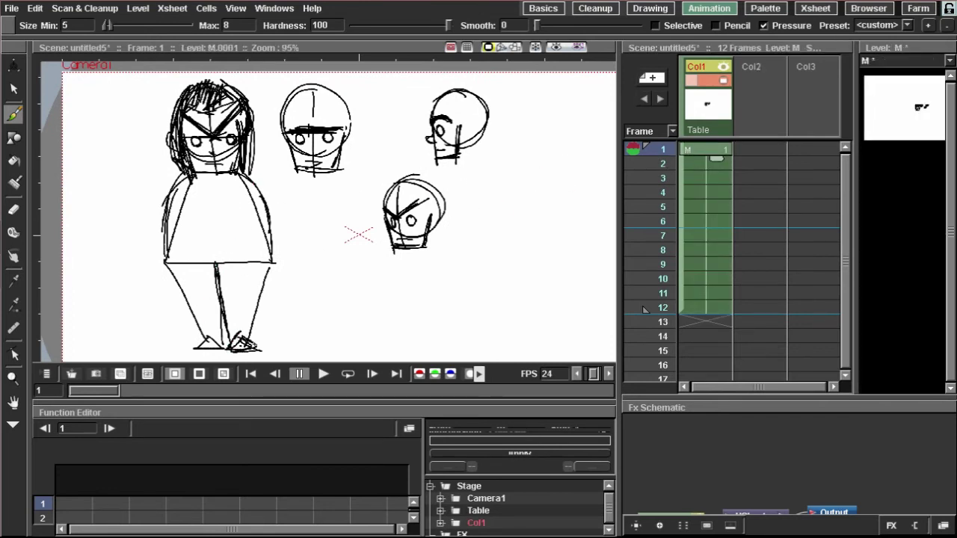
# Darken the far eye of the three-quarter head on the Col1 drawing with short strokes.
pyautogui.click(746, 151)
pyautogui.moveTo(269, 158); pyautogui.dragTo(160, 171)
pyautogui.scroll(-2, 202, 149)
pyautogui.scroll(3, 211, 157)
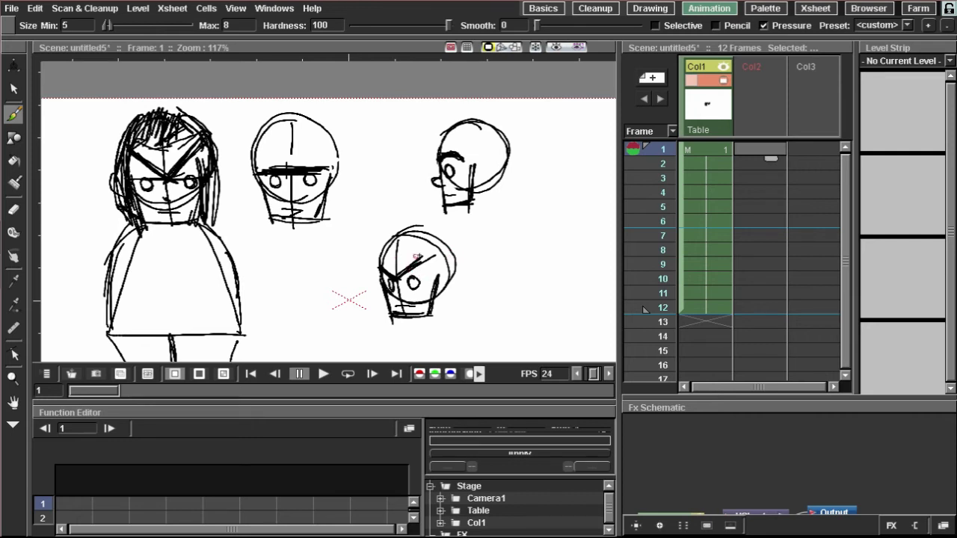
pyautogui.click(684, 151)
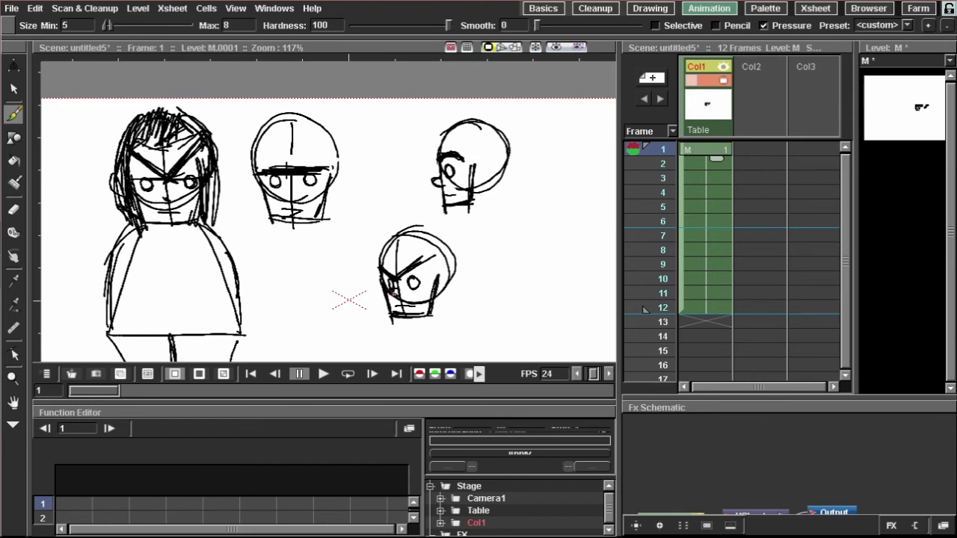
pyautogui.moveTo(397, 292); pyautogui.dragTo(282, 263)
pyautogui.moveTo(327, 182); pyautogui.dragTo(451, 122)
pyautogui.moveTo(353, 138); pyautogui.dragTo(408, 131)
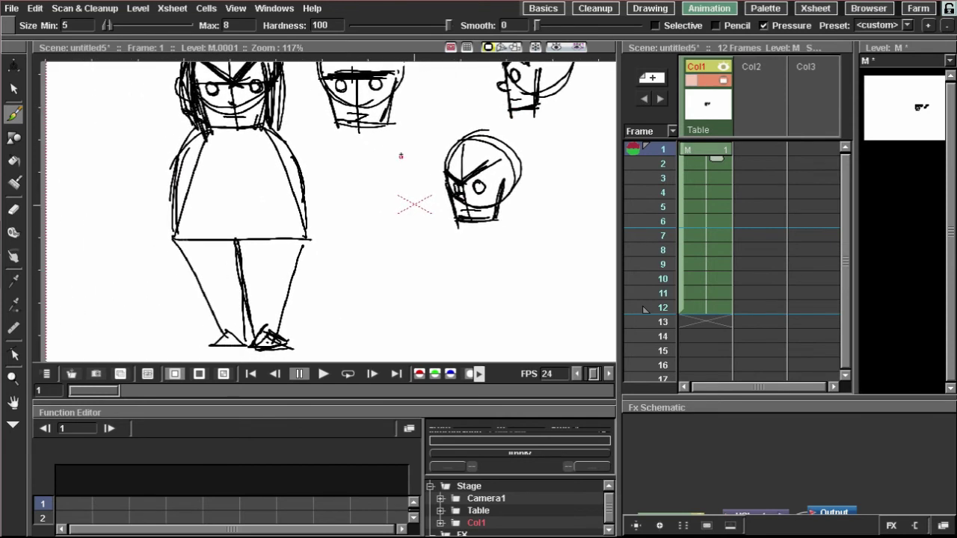
pyautogui.scroll(-3, 347, 190)
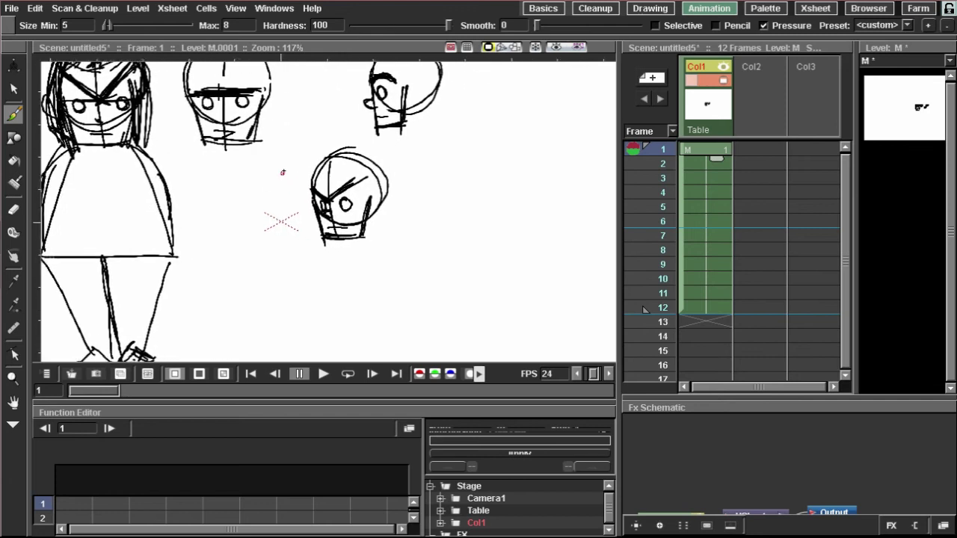
pyautogui.click(763, 150)
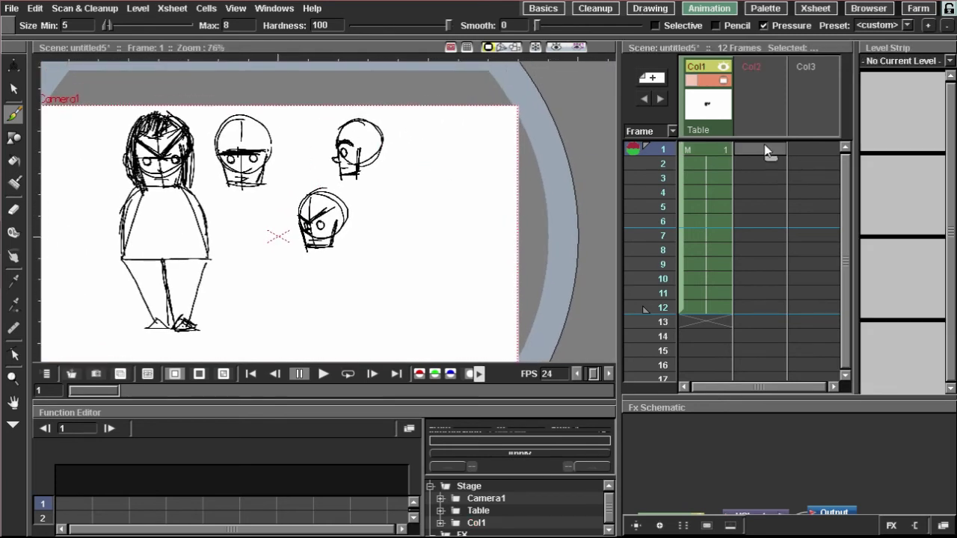
pyautogui.click(723, 149)
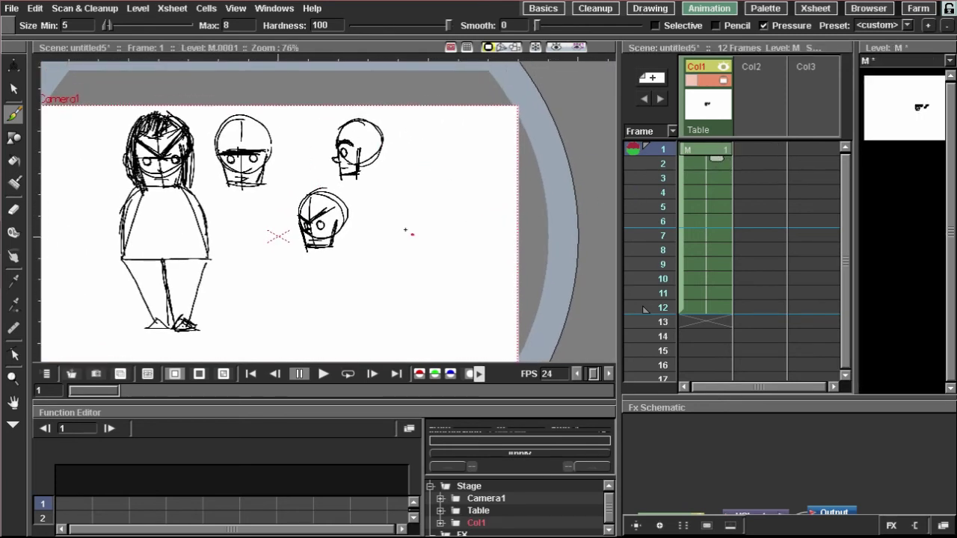
pyautogui.moveTo(348, 223); pyautogui.dragTo(345, 164)
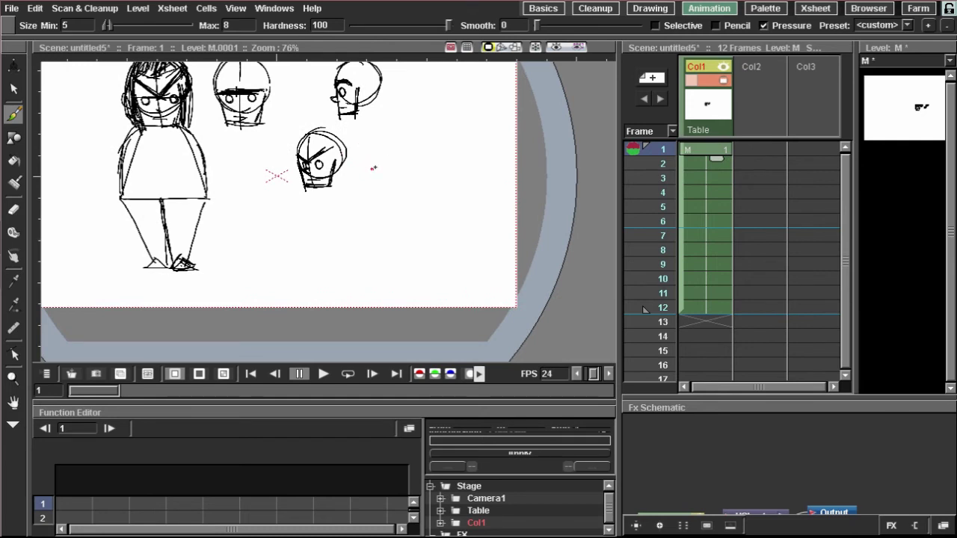
pyautogui.moveTo(174, 149)
pyautogui.mouseDown()
pyautogui.moveTo(200, 136)
pyautogui.moveTo(222, 168)
pyautogui.mouseUp()
pyautogui.moveTo(353, 104); pyautogui.dragTo(342, 144)
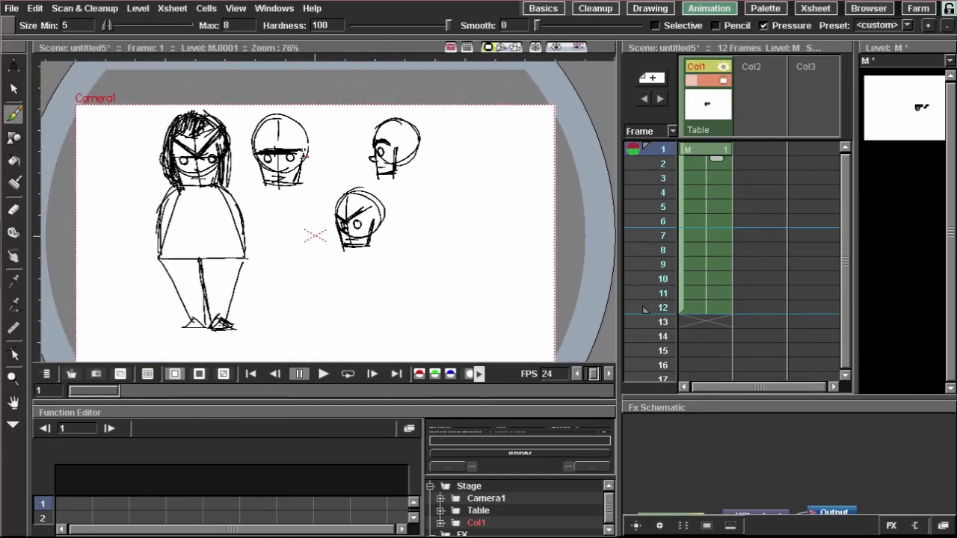
# Redraw the full-body character's shirt hem and add a second line just above it to form a band.
pyautogui.moveTo(191, 238); pyautogui.dragTo(209, 220)
pyautogui.scroll(1, 208, 219)
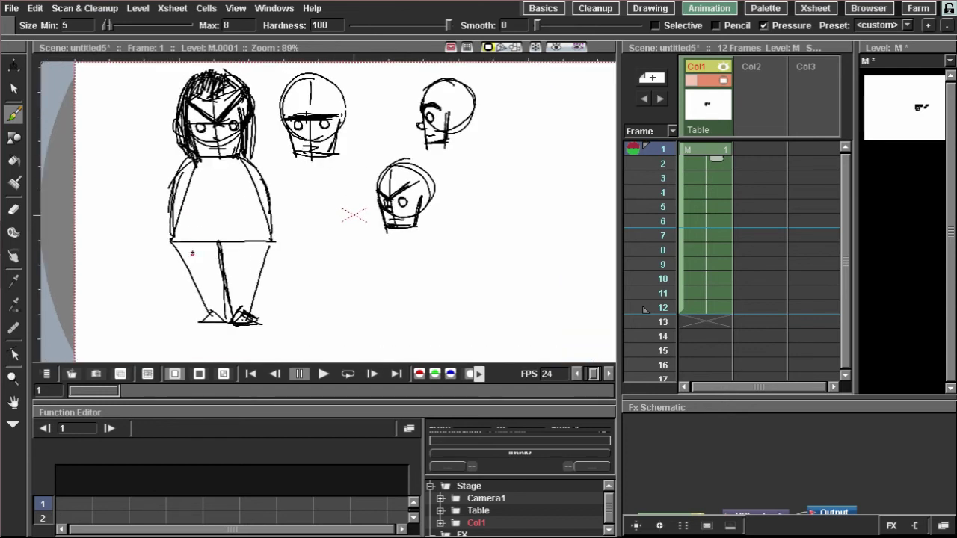
pyautogui.scroll(2, 184, 242)
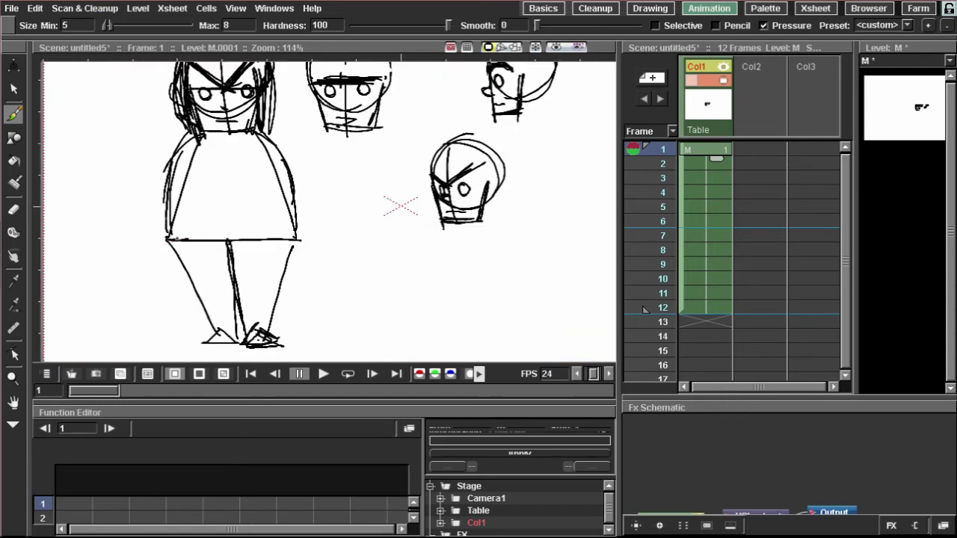
pyautogui.moveTo(168, 238)
pyautogui.mouseDown()
pyautogui.moveTo(265, 226)
pyautogui.moveTo(303, 241)
pyautogui.mouseUp()
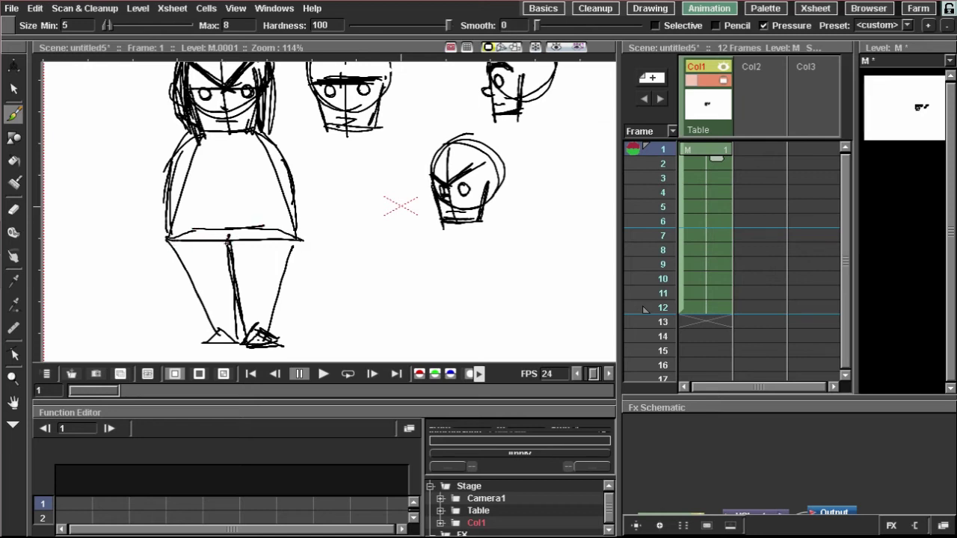
pyautogui.moveTo(228, 235); pyautogui.dragTo(228, 240)
# Draw a neckline under the character's chin and two long lines down the torso to the hem band.
pyautogui.moveTo(222, 221); pyautogui.dragTo(243, 250)
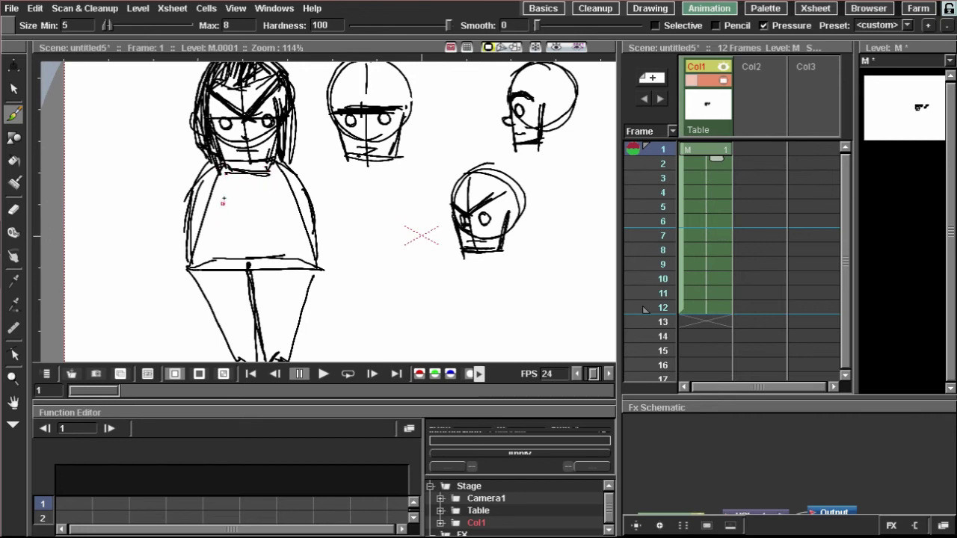
pyautogui.moveTo(225, 173); pyautogui.dragTo(215, 253)
pyautogui.moveTo(268, 175); pyautogui.dragTo(278, 252)
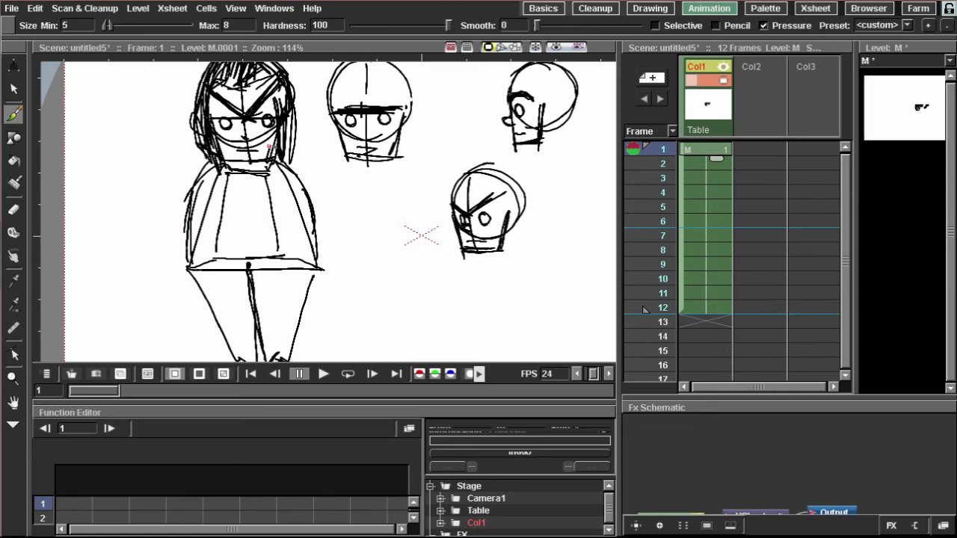
# Sketch another three-quarter head with a round skull and tapered jaw in the empty area beside the existing three-quarter head.
pyautogui.moveTo(337, 183)
pyautogui.mouseDown()
pyautogui.moveTo(297, 158)
pyautogui.moveTo(355, 180)
pyautogui.moveTo(296, 151)
pyautogui.mouseUp()
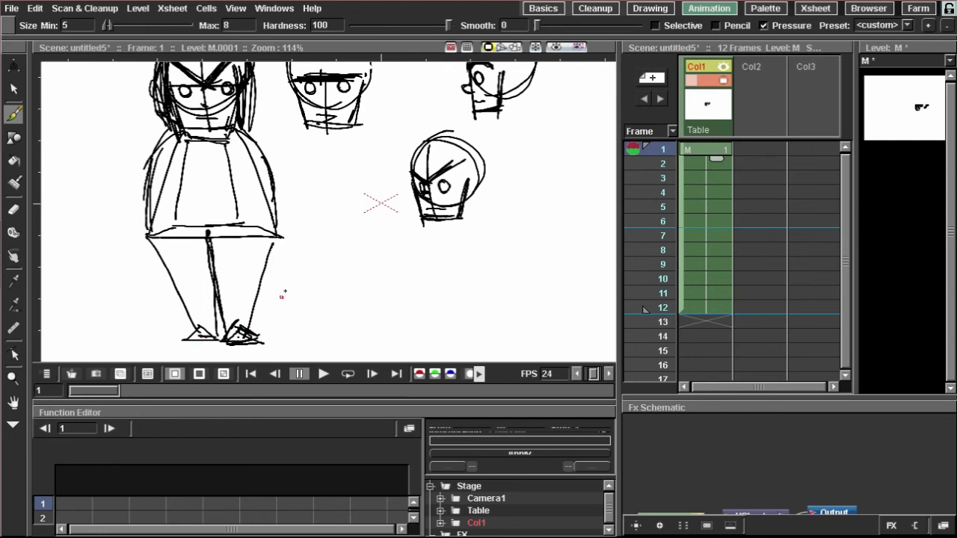
pyautogui.scroll(-3, 282, 295)
pyautogui.scroll(1, 345, 187)
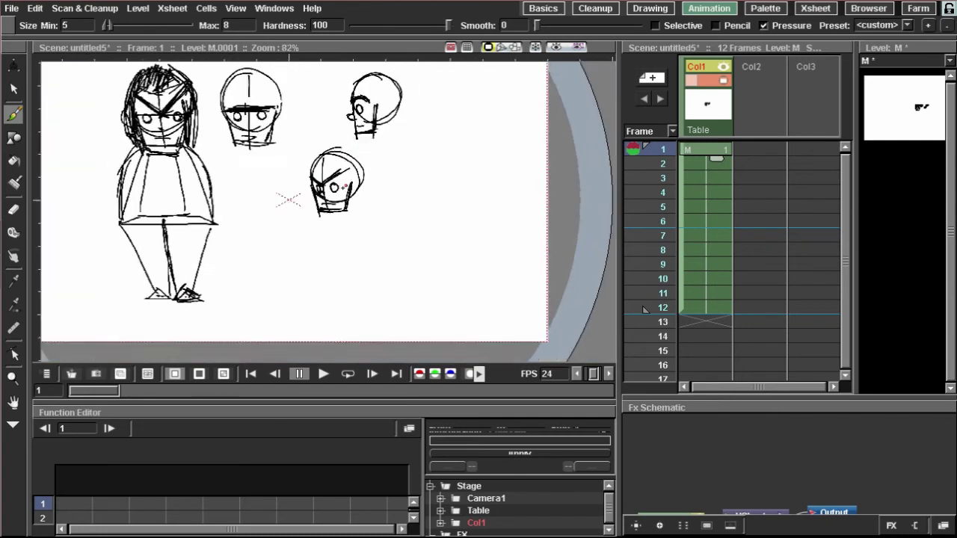
pyautogui.scroll(2, 345, 186)
pyautogui.scroll(-3, 374, 188)
pyautogui.scroll(2, 408, 193)
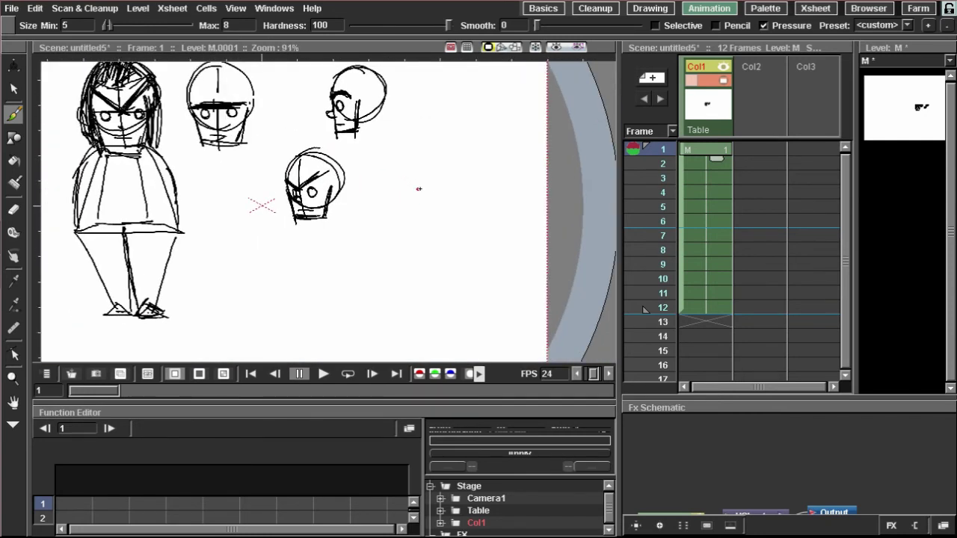
pyautogui.moveTo(435, 183)
pyautogui.mouseDown()
pyautogui.moveTo(443, 216)
pyautogui.moveTo(435, 207)
pyautogui.moveTo(400, 241)
pyautogui.moveTo(425, 245)
pyautogui.mouseUp()
pyautogui.moveTo(427, 201)
pyautogui.mouseDown()
pyautogui.moveTo(426, 242)
pyautogui.moveTo(441, 215)
pyautogui.moveTo(432, 239)
pyautogui.mouseUp()
pyautogui.scroll(5, 414, 217)
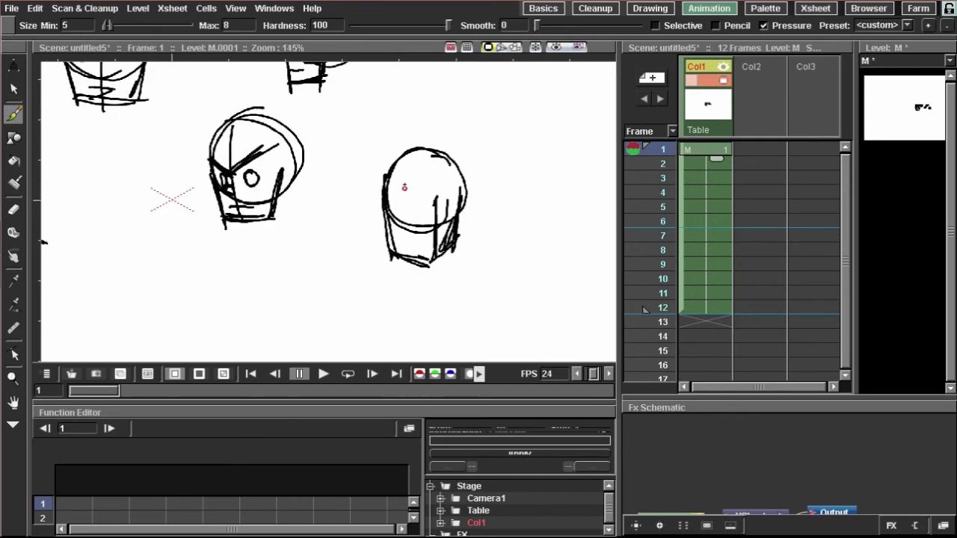
# Add a vertical face guideline, small round eyes and heavier jaw and cheek lines to the new head.
pyautogui.moveTo(405, 180); pyautogui.dragTo(409, 256)
pyautogui.moveTo(403, 200); pyautogui.dragTo(409, 252)
pyautogui.moveTo(419, 217)
pyautogui.mouseDown()
pyautogui.moveTo(390, 223)
pyautogui.moveTo(393, 250)
pyautogui.mouseUp()
pyautogui.moveTo(400, 242); pyautogui.dragTo(395, 249)
pyautogui.moveTo(435, 207)
pyautogui.mouseDown()
pyautogui.moveTo(425, 255)
pyautogui.moveTo(438, 248)
pyautogui.mouseUp()
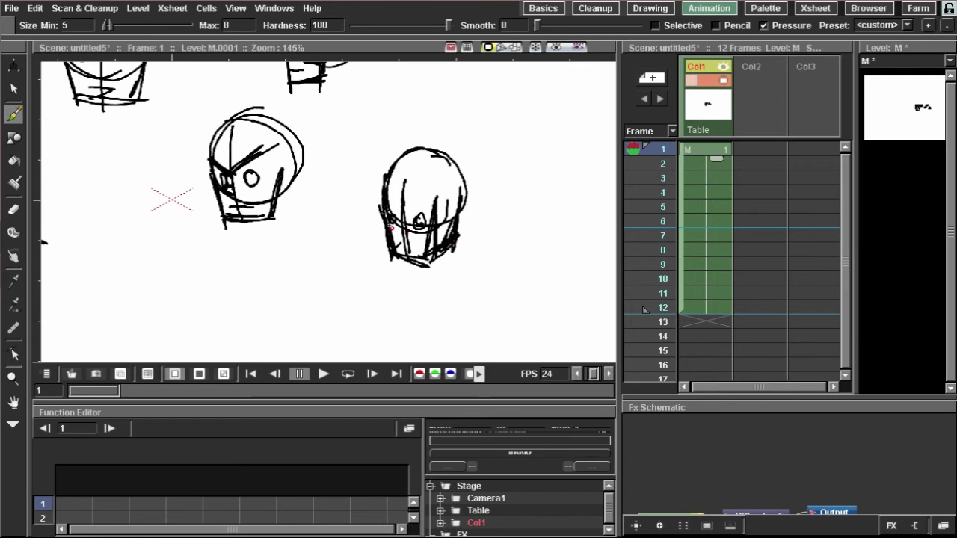
pyautogui.scroll(-3, 389, 225)
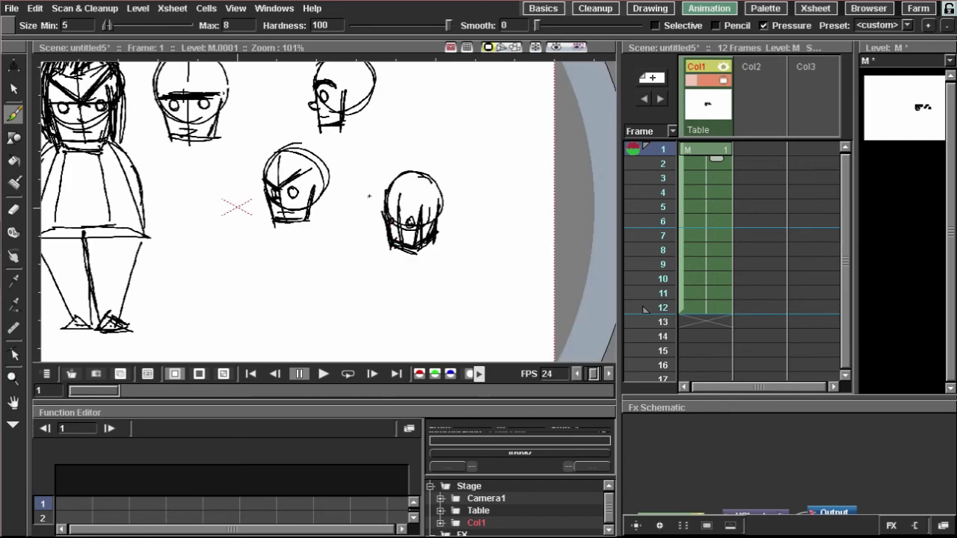
# Draw thick, angry V-shaped eyebrows above the eyes of the new head.
pyautogui.scroll(4, 368, 195)
pyautogui.moveTo(420, 203)
pyautogui.mouseDown()
pyautogui.moveTo(371, 171)
pyautogui.moveTo(364, 202)
pyautogui.moveTo(391, 180)
pyautogui.mouseUp()
pyautogui.scroll(-4, 371, 171)
pyautogui.scroll(1, 359, 187)
pyautogui.moveTo(369, 208)
pyautogui.mouseDown()
pyautogui.moveTo(397, 185)
pyautogui.moveTo(385, 185)
pyautogui.mouseUp()
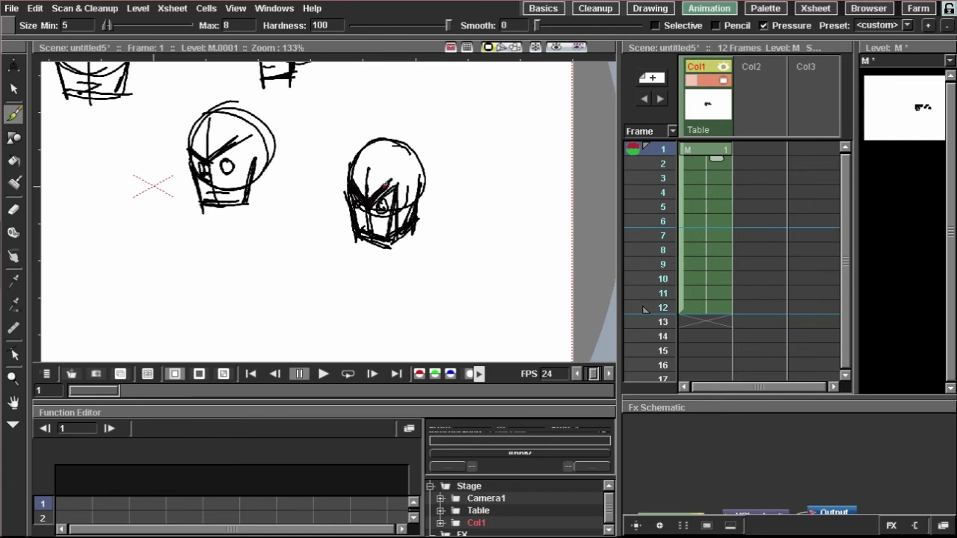
# Cover the new head with rough vertical hair strokes over the forehead and down both sides.
pyautogui.scroll(-2, 263, 215)
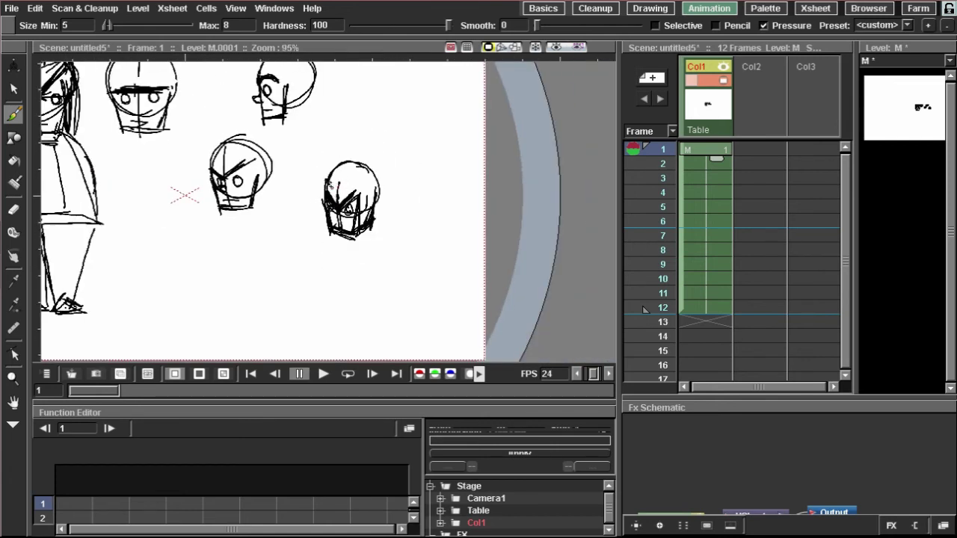
pyautogui.moveTo(338, 189)
pyautogui.mouseDown()
pyautogui.moveTo(354, 161)
pyautogui.moveTo(377, 236)
pyautogui.moveTo(323, 229)
pyautogui.mouseUp()
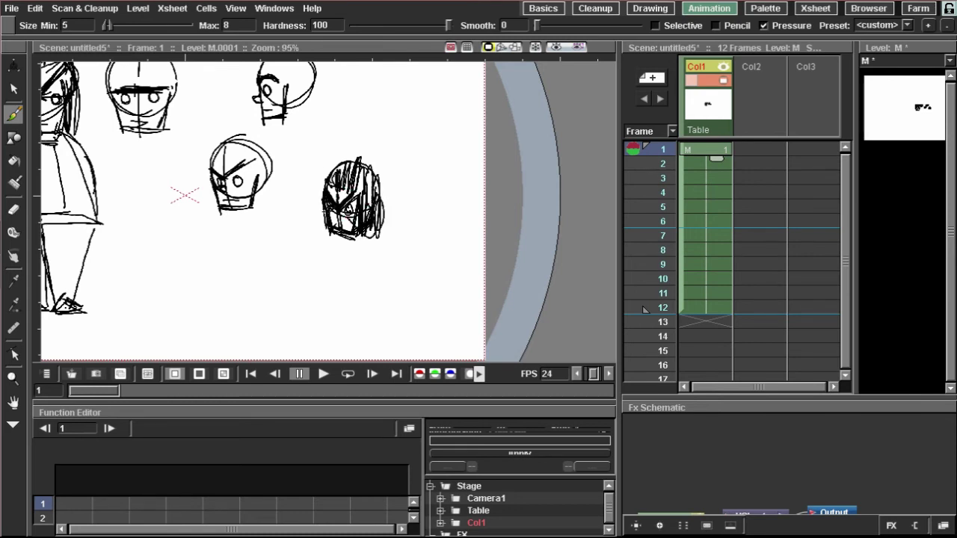
pyautogui.moveTo(324, 161); pyautogui.dragTo(320, 235)
pyautogui.scroll(-15, 341, 173)
pyautogui.scroll(15, 347, 172)
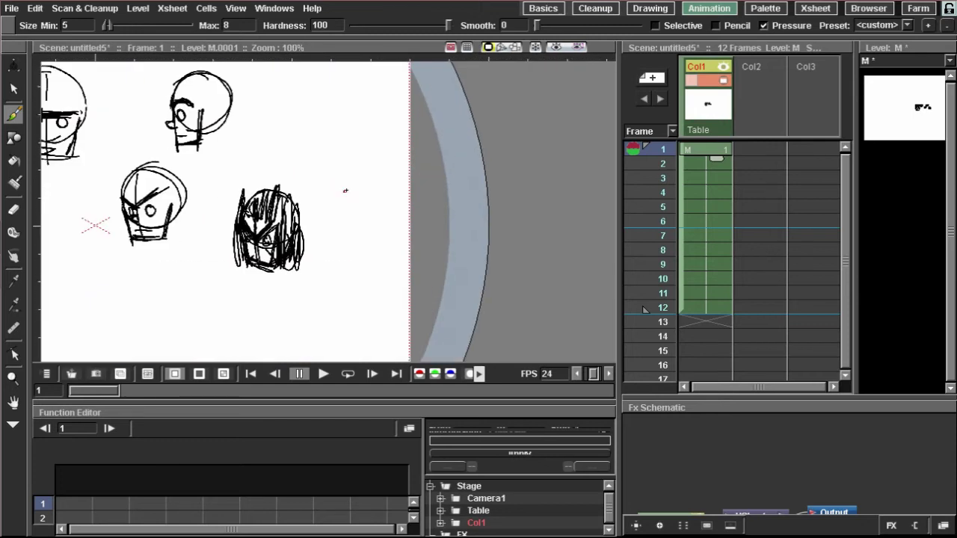
# Sketch a flared, box-like torso in three-quarter view below the new head, with front and side edges.
pyautogui.moveTo(346, 190)
pyautogui.mouseDown()
pyautogui.moveTo(417, 140)
pyautogui.moveTo(398, 99)
pyautogui.moveTo(329, 239)
pyautogui.moveTo(328, 268)
pyautogui.mouseUp()
pyautogui.moveTo(329, 191)
pyautogui.mouseDown()
pyautogui.moveTo(321, 272)
pyautogui.moveTo(384, 278)
pyautogui.mouseUp()
pyautogui.moveTo(322, 258); pyautogui.dragTo(377, 279)
pyautogui.moveTo(361, 199)
pyautogui.mouseDown()
pyautogui.moveTo(370, 226)
pyautogui.moveTo(404, 239)
pyautogui.moveTo(407, 262)
pyautogui.moveTo(387, 275)
pyautogui.mouseUp()
pyautogui.moveTo(415, 249); pyautogui.dragTo(385, 266)
pyautogui.scroll(-2, 385, 264)
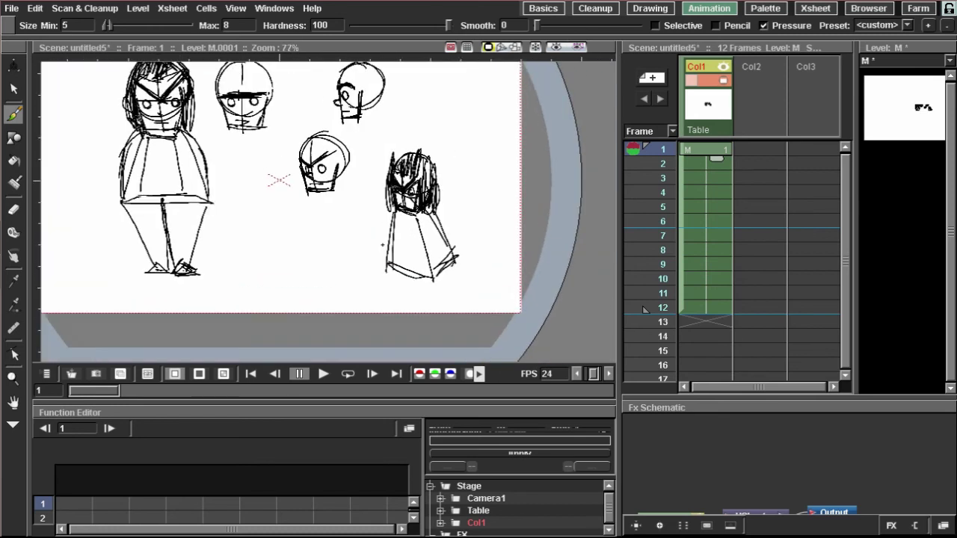
# Draw the back edges of the torso's base so it forms a closed box outline, with a short curve inside.
pyautogui.scroll(3, 313, 208)
pyautogui.scroll(-2, 374, 243)
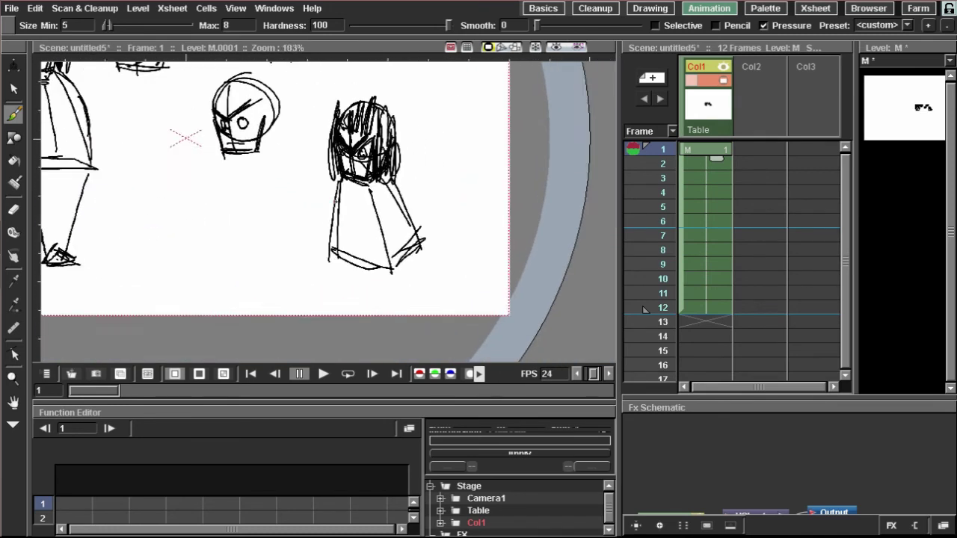
pyautogui.scroll(2, 358, 246)
pyautogui.scroll(-3, 340, 176)
pyautogui.scroll(2, 351, 172)
pyautogui.scroll(1, 382, 132)
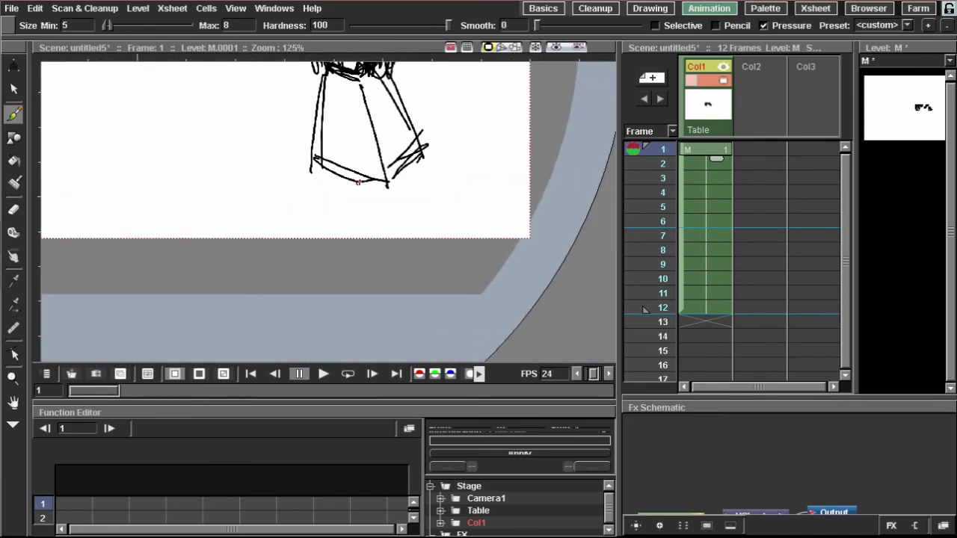
pyautogui.moveTo(346, 170)
pyautogui.mouseDown()
pyautogui.moveTo(378, 131)
pyautogui.moveTo(350, 120)
pyautogui.moveTo(317, 163)
pyautogui.mouseUp()
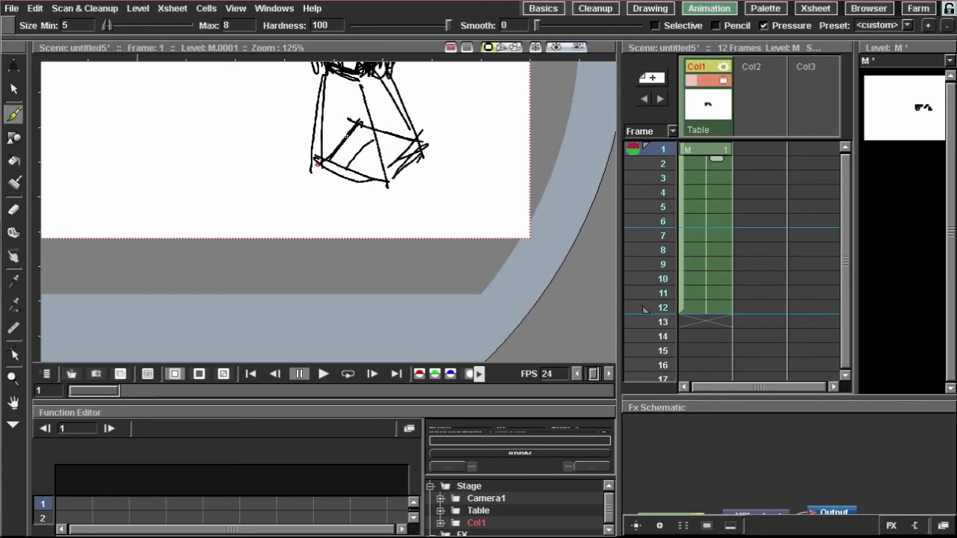
# Draw two tapering legs extending down from the base of the new character's torso.
pyautogui.scroll(1, 347, 139)
pyautogui.moveTo(350, 125)
pyautogui.mouseDown()
pyautogui.moveTo(307, 173)
pyautogui.moveTo(365, 226)
pyautogui.mouseUp()
pyautogui.moveTo(326, 172); pyautogui.dragTo(374, 240)
pyautogui.moveTo(353, 196)
pyautogui.mouseDown()
pyautogui.moveTo(345, 234)
pyautogui.moveTo(377, 267)
pyautogui.mouseUp()
pyautogui.scroll(-3, 344, 220)
pyautogui.moveTo(347, 222); pyautogui.dragTo(378, 267)
pyautogui.moveTo(387, 206)
pyautogui.mouseDown()
pyautogui.moveTo(394, 276)
pyautogui.moveTo(401, 272)
pyautogui.mouseUp()
pyautogui.moveTo(395, 207)
pyautogui.mouseDown()
pyautogui.moveTo(397, 268)
pyautogui.moveTo(327, 277)
pyautogui.mouseUp()
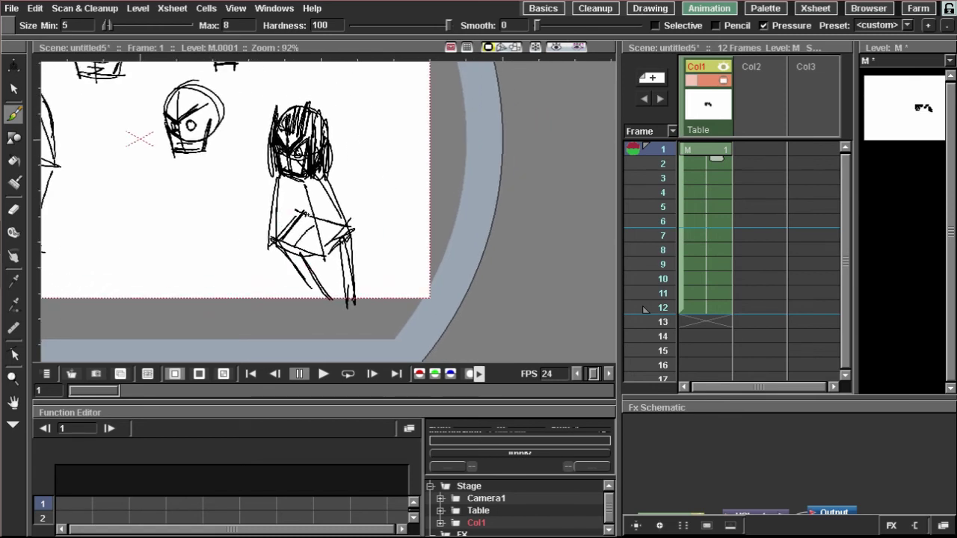
# Draw a curved arm reaching outward from the new character's right-hand shoulder, ending in a round hand.
pyautogui.scroll(3, 321, 195)
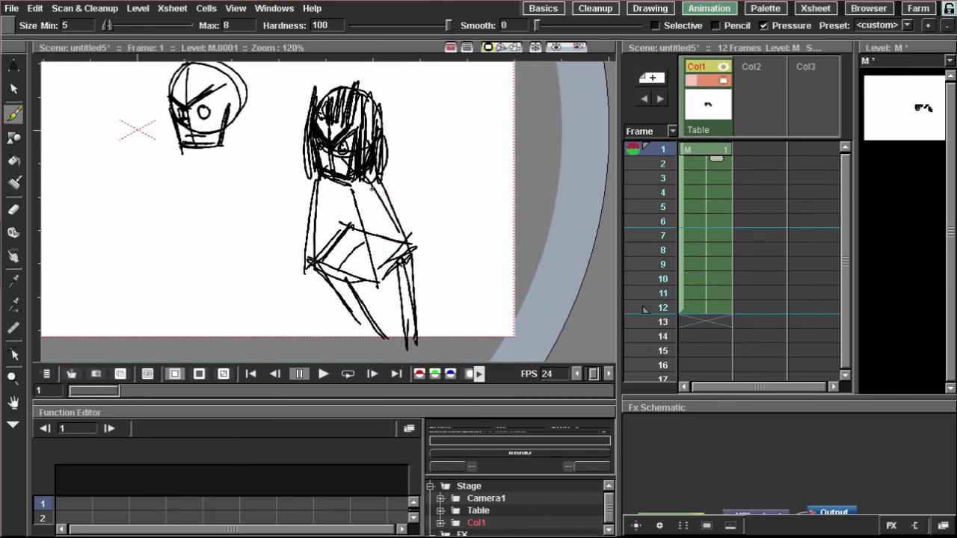
pyautogui.moveTo(368, 187); pyautogui.dragTo(366, 212)
pyautogui.moveTo(381, 184)
pyautogui.mouseDown()
pyautogui.moveTo(412, 187)
pyautogui.moveTo(473, 228)
pyautogui.mouseUp()
pyautogui.moveTo(375, 211)
pyautogui.mouseDown()
pyautogui.moveTo(464, 227)
pyautogui.moveTo(479, 247)
pyautogui.moveTo(453, 238)
pyautogui.mouseUp()
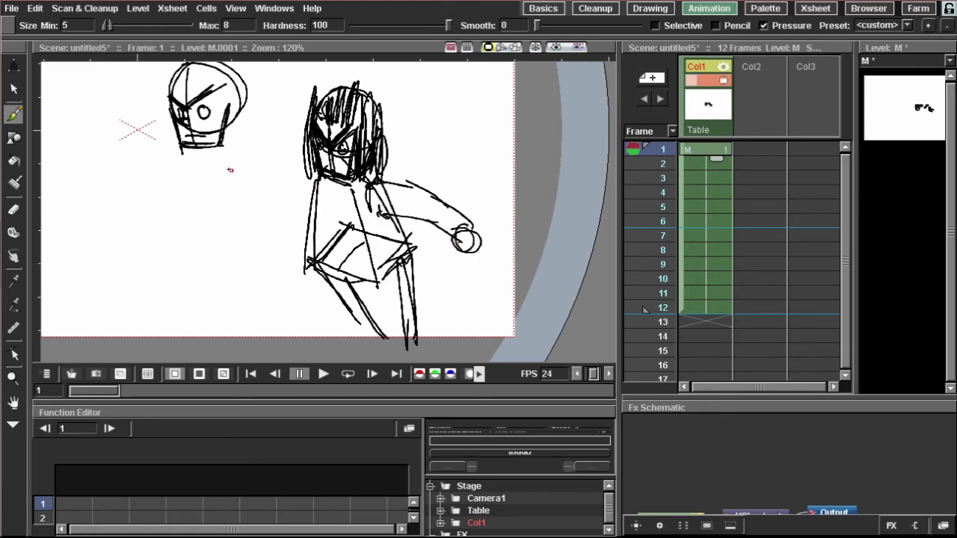
# Draw the three-quarter character's other arm reaching outward from the shoulder toward the bald angry head, ending in a round hand.
pyautogui.moveTo(307, 163)
pyautogui.mouseDown()
pyautogui.moveTo(241, 164)
pyautogui.moveTo(201, 202)
pyautogui.moveTo(254, 180)
pyautogui.mouseUp()
pyautogui.moveTo(254, 180)
pyautogui.mouseDown()
pyautogui.moveTo(228, 198)
pyautogui.moveTo(264, 189)
pyautogui.mouseUp()
pyautogui.moveTo(222, 205)
pyautogui.mouseDown()
pyautogui.moveTo(269, 192)
pyautogui.moveTo(320, 204)
pyautogui.mouseUp()
pyautogui.scroll(-5, 222, 175)
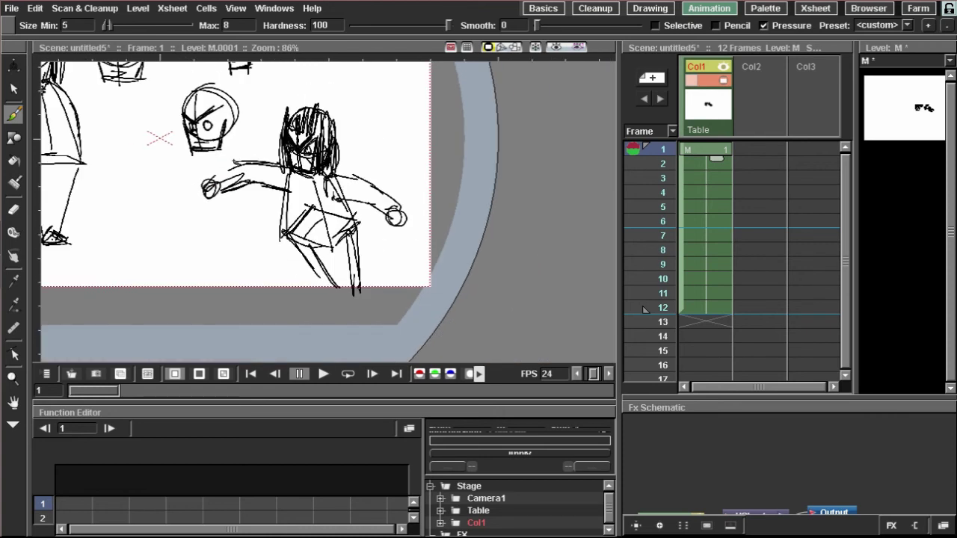
pyautogui.scroll(1, 335, 222)
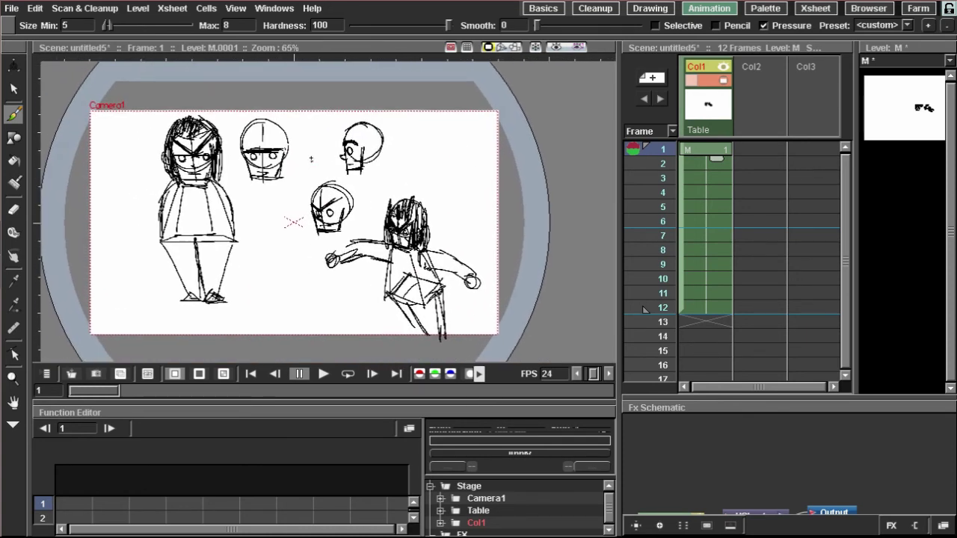
pyautogui.scroll(2, 454, 295)
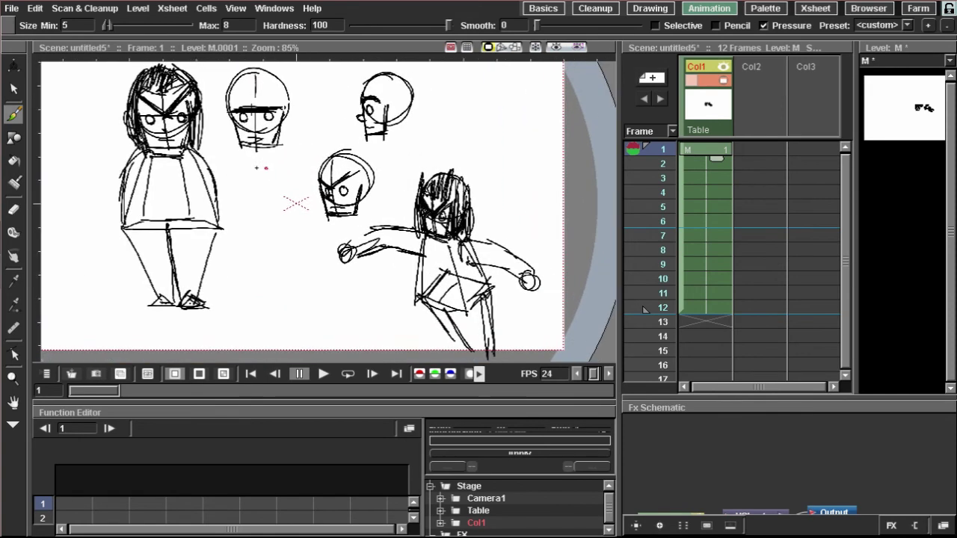
# Reinforce the outlines of the three-quarter character's newly drawn arm and round hand with extra strokes.
pyautogui.moveTo(208, 162); pyautogui.dragTo(116, 144)
pyautogui.moveTo(222, 214)
pyautogui.mouseDown()
pyautogui.moveTo(196, 222)
pyautogui.moveTo(235, 202)
pyautogui.mouseUp()
pyautogui.moveTo(211, 220); pyautogui.dragTo(265, 198)
pyautogui.moveTo(176, 91)
pyautogui.mouseDown()
pyautogui.moveTo(248, 74)
pyautogui.moveTo(304, 140)
pyautogui.moveTo(352, 137)
pyautogui.moveTo(321, 121)
pyautogui.moveTo(354, 104)
pyautogui.mouseUp()
pyautogui.scroll(-1, 353, 104)
pyautogui.scroll(3, 314, 129)
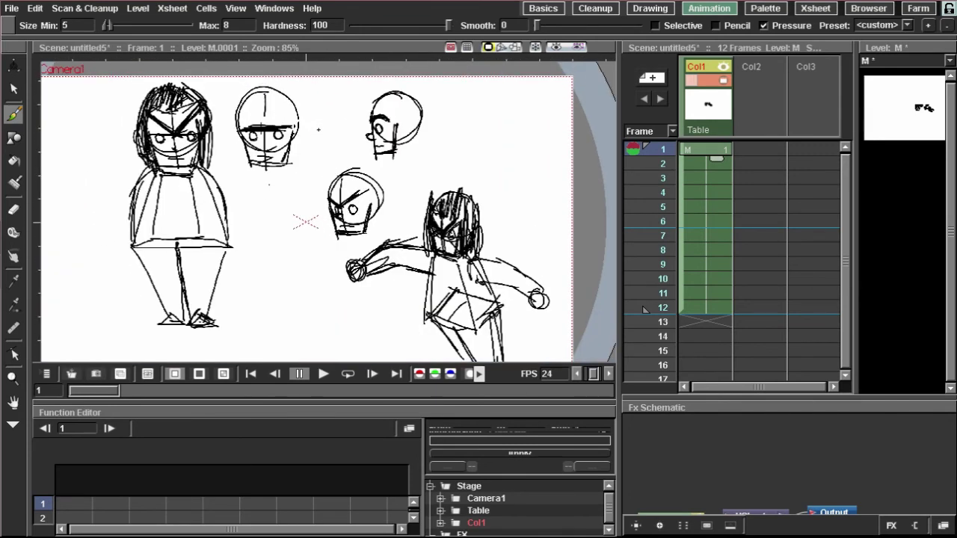
pyautogui.scroll(-2, 314, 129)
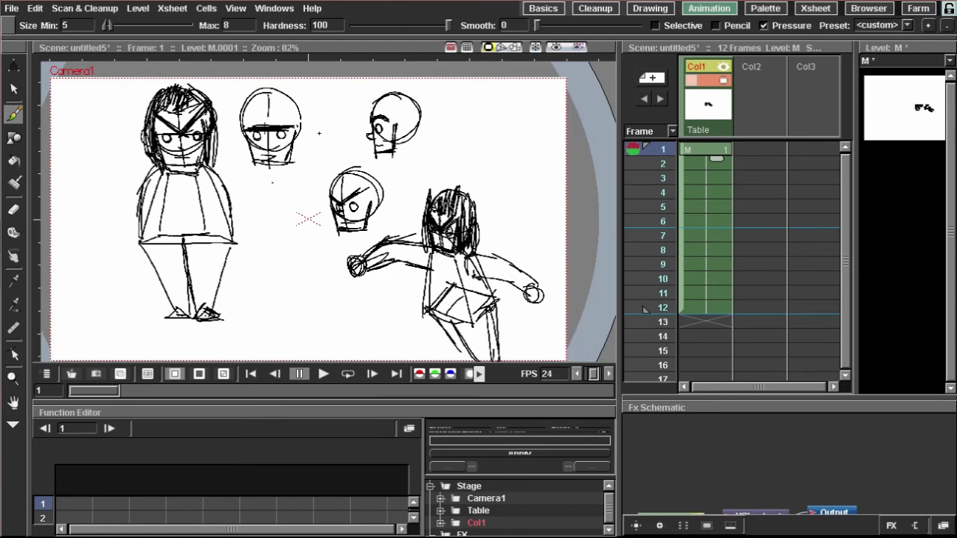
pyautogui.moveTo(335, 133); pyautogui.dragTo(359, 130)
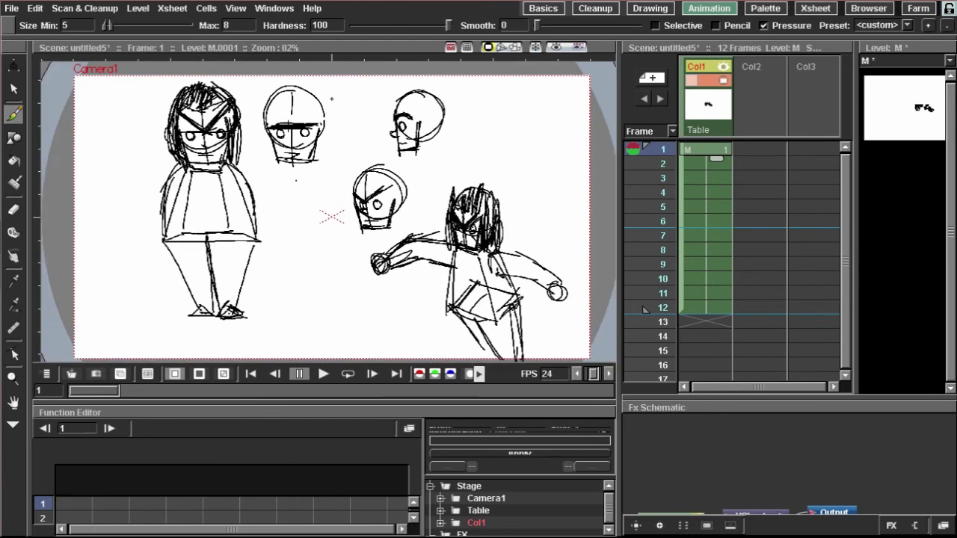
pyautogui.scroll(4, 324, 179)
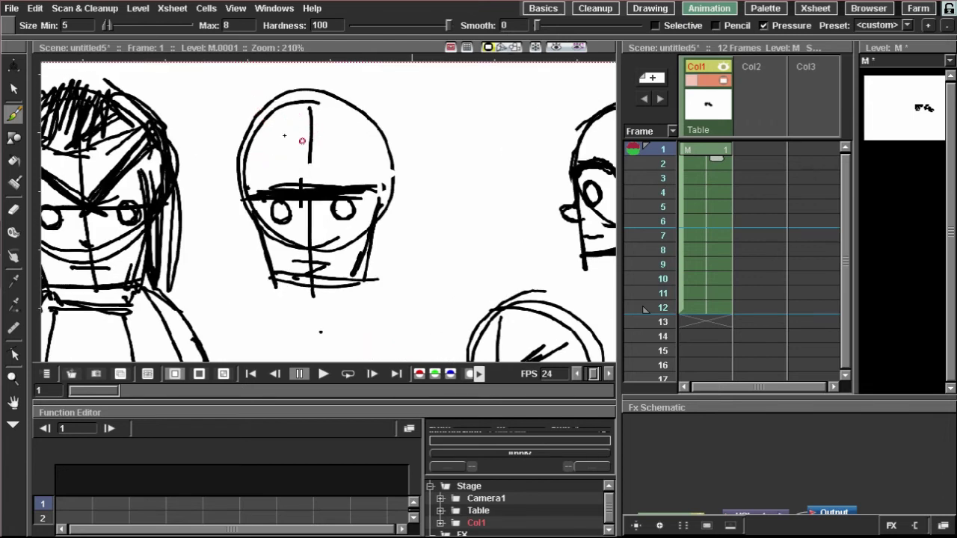
pyautogui.moveTo(231, 125); pyautogui.dragTo(197, 174)
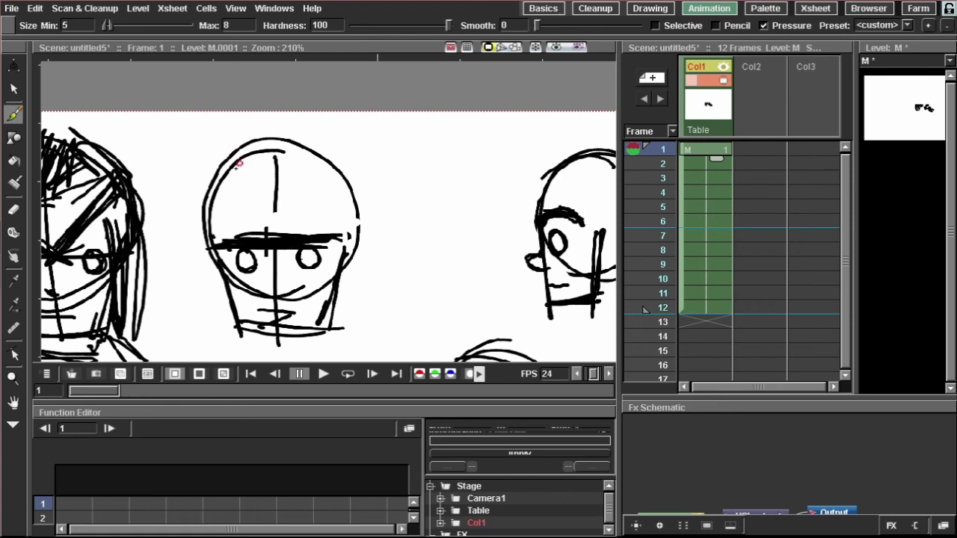
pyautogui.moveTo(210, 187); pyautogui.dragTo(220, 105)
pyautogui.moveTo(220, 181); pyautogui.dragTo(229, 98)
pyautogui.moveTo(238, 161); pyautogui.dragTo(257, 88)
pyautogui.moveTo(263, 150); pyautogui.dragTo(284, 90)
pyautogui.moveTo(292, 161); pyautogui.dragTo(309, 92)
pyautogui.moveTo(323, 169); pyautogui.dragTo(336, 97)
pyautogui.moveTo(347, 178); pyautogui.dragTo(358, 116)
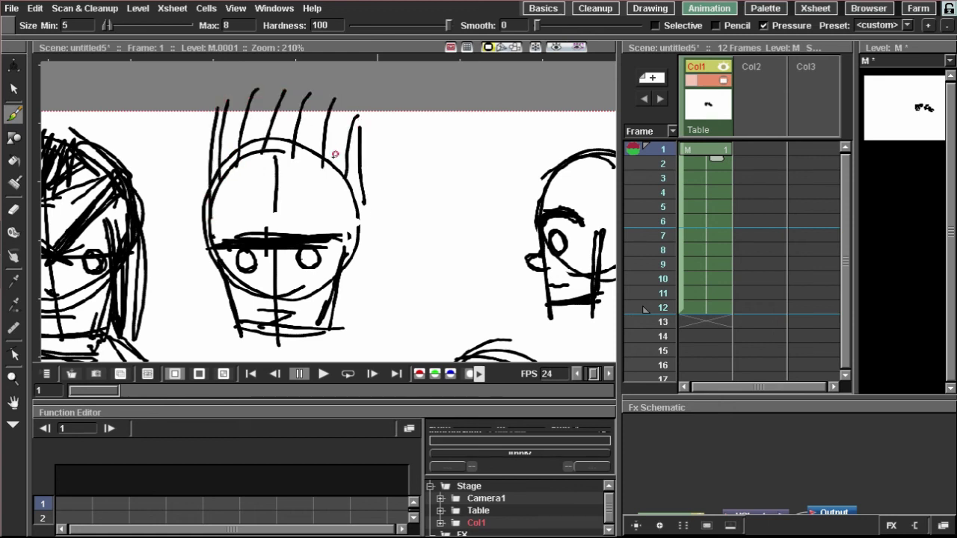
pyautogui.hotkey('ctrl', 'z')
pyautogui.hotkey('ctrl', 'z')
pyautogui.hotkey('ctrl', 'z')
pyautogui.hotkey('ctrl', 'z')
pyautogui.hotkey('ctrl', 'z')
pyautogui.hotkey('ctrl', 'z')
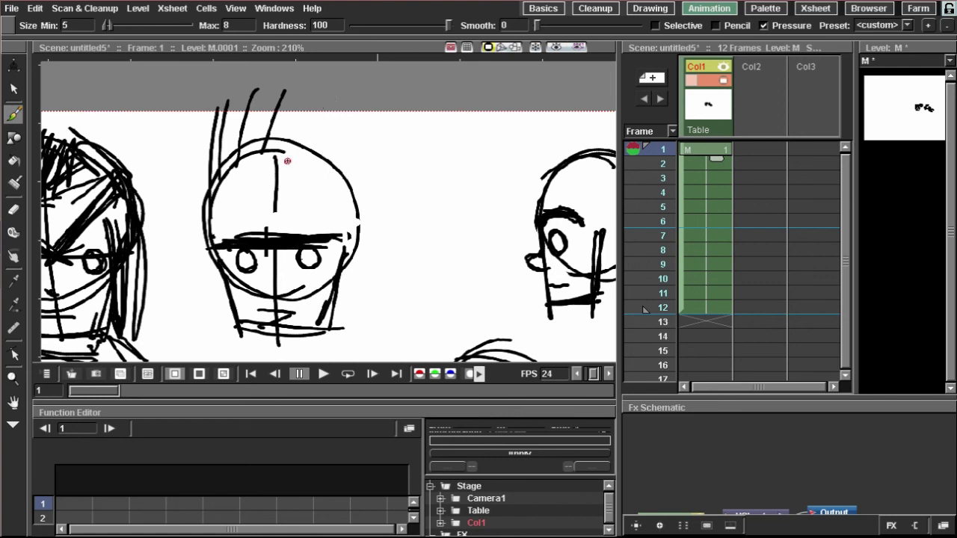
pyautogui.hotkey('ctrl', 'z')
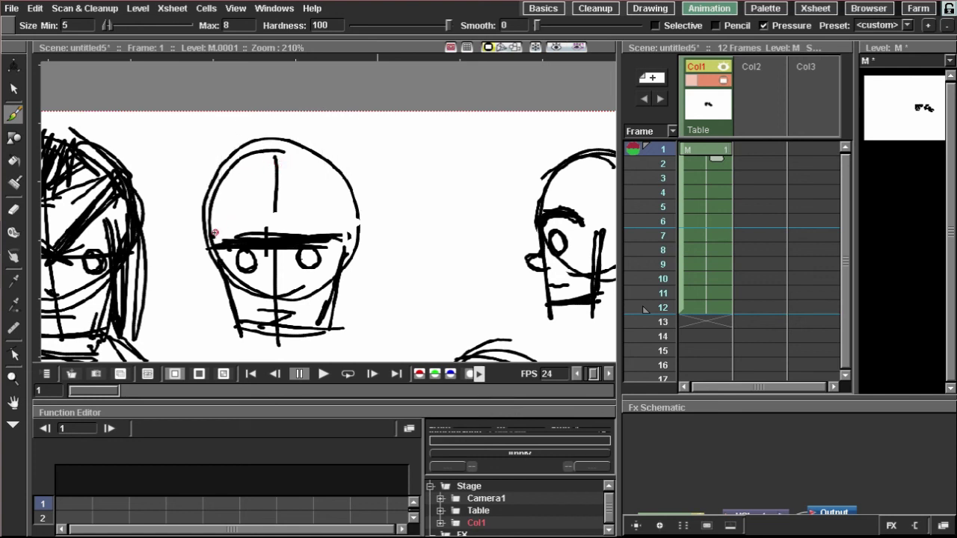
# Sketch a curved hairline inside the flat-browed front-view head's skull, with short hair strokes at its side and crown.
pyautogui.moveTo(213, 239)
pyautogui.mouseDown()
pyautogui.moveTo(237, 183)
pyautogui.moveTo(274, 161)
pyautogui.moveTo(321, 184)
pyautogui.moveTo(356, 255)
pyautogui.mouseUp()
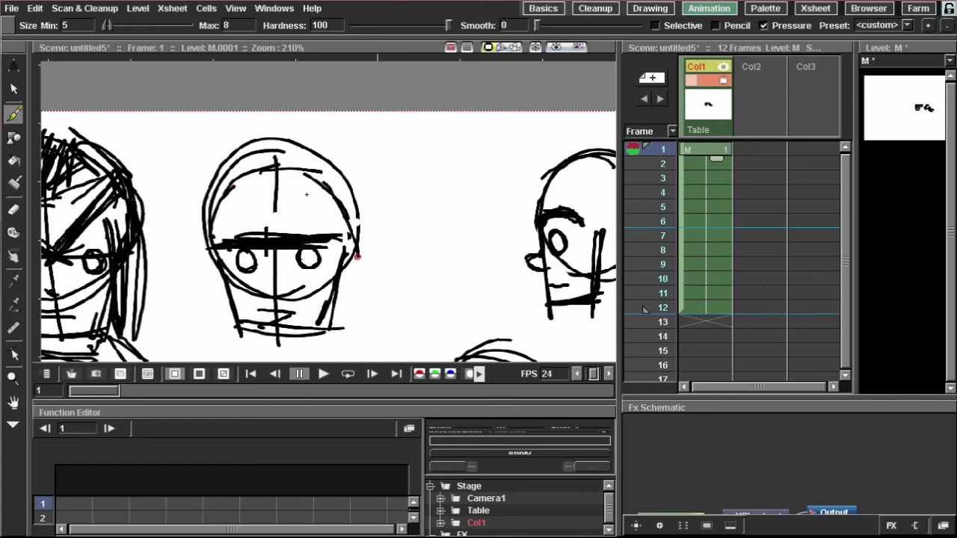
pyautogui.moveTo(386, 179); pyautogui.dragTo(349, 197)
pyautogui.moveTo(359, 187); pyautogui.dragTo(352, 203)
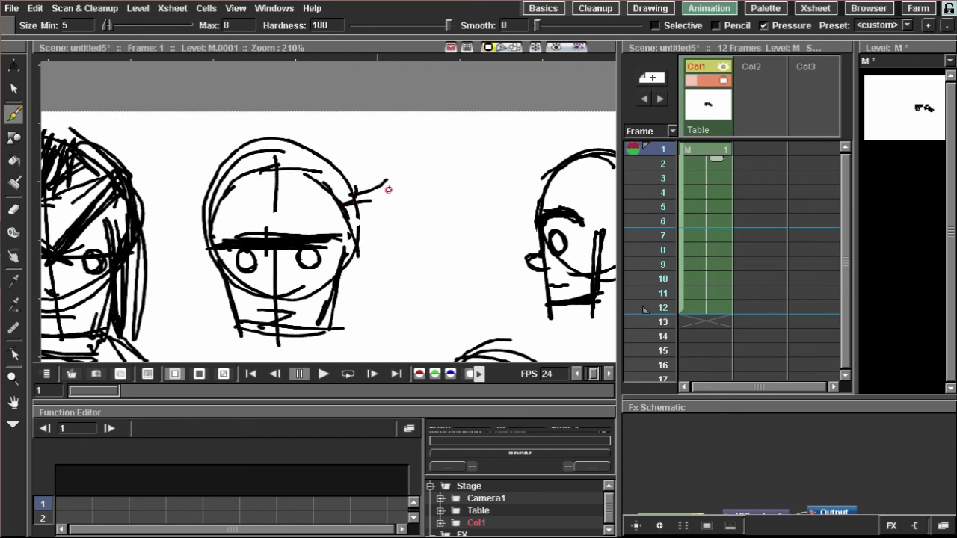
pyautogui.moveTo(275, 161)
pyautogui.mouseDown()
pyautogui.moveTo(286, 169)
pyautogui.moveTo(278, 147)
pyautogui.moveTo(298, 148)
pyautogui.mouseUp()
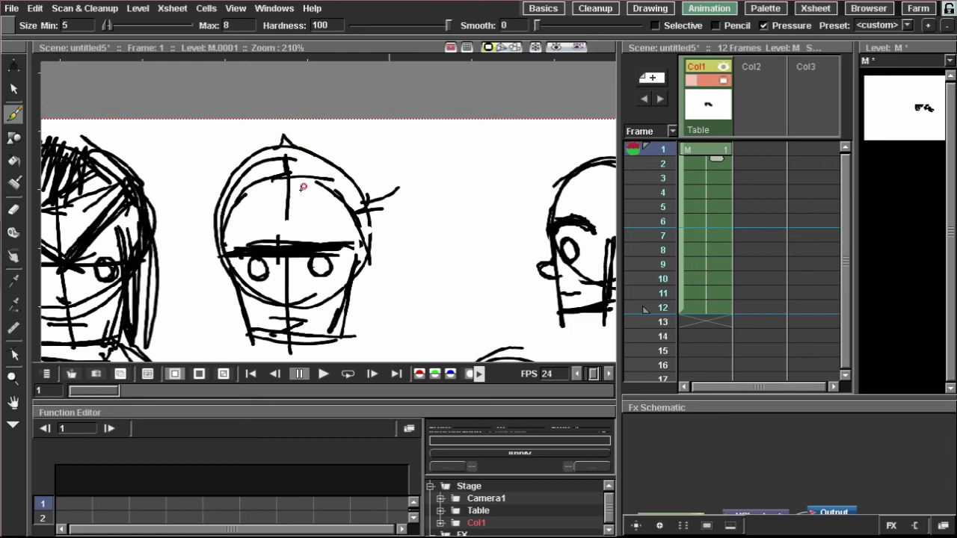
# Draw short spiky hair strokes around the flat-browed front-view head, from one temple over the crown to the other.
pyautogui.moveTo(221, 245); pyautogui.dragTo(216, 179)
pyautogui.moveTo(219, 218)
pyautogui.mouseDown()
pyautogui.moveTo(220, 165)
pyautogui.moveTo(244, 147)
pyautogui.mouseUp()
pyautogui.moveTo(237, 190)
pyautogui.mouseDown()
pyautogui.moveTo(250, 139)
pyautogui.moveTo(269, 135)
pyautogui.mouseUp()
pyautogui.moveTo(277, 159); pyautogui.dragTo(293, 120)
pyautogui.moveTo(300, 172); pyautogui.dragTo(313, 122)
pyautogui.moveTo(329, 177); pyautogui.dragTo(325, 165)
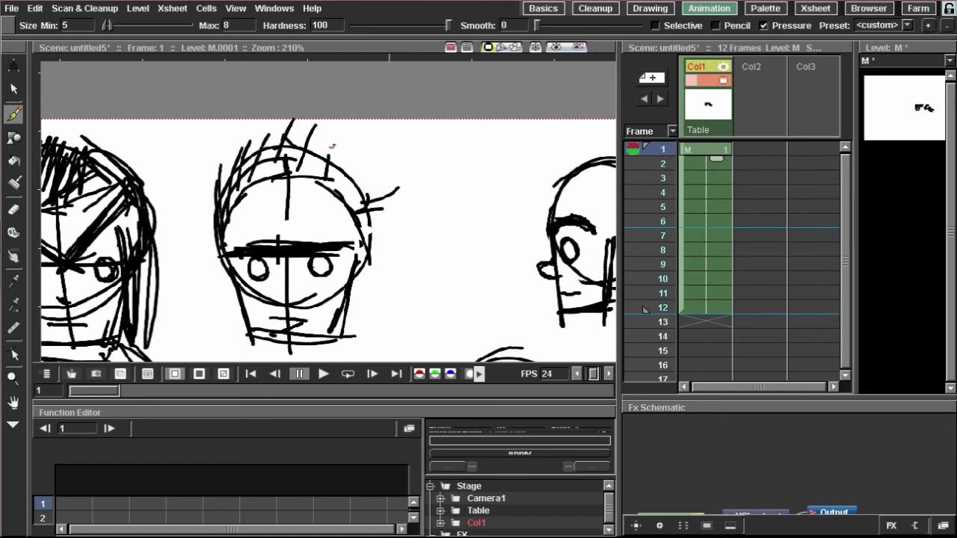
pyautogui.moveTo(351, 203); pyautogui.dragTo(337, 143)
pyautogui.moveTo(377, 234)
pyautogui.mouseDown()
pyautogui.moveTo(363, 217)
pyautogui.moveTo(378, 193)
pyautogui.mouseUp()
pyautogui.moveTo(257, 165)
pyautogui.mouseDown()
pyautogui.moveTo(250, 157)
pyautogui.moveTo(269, 139)
pyautogui.mouseUp()
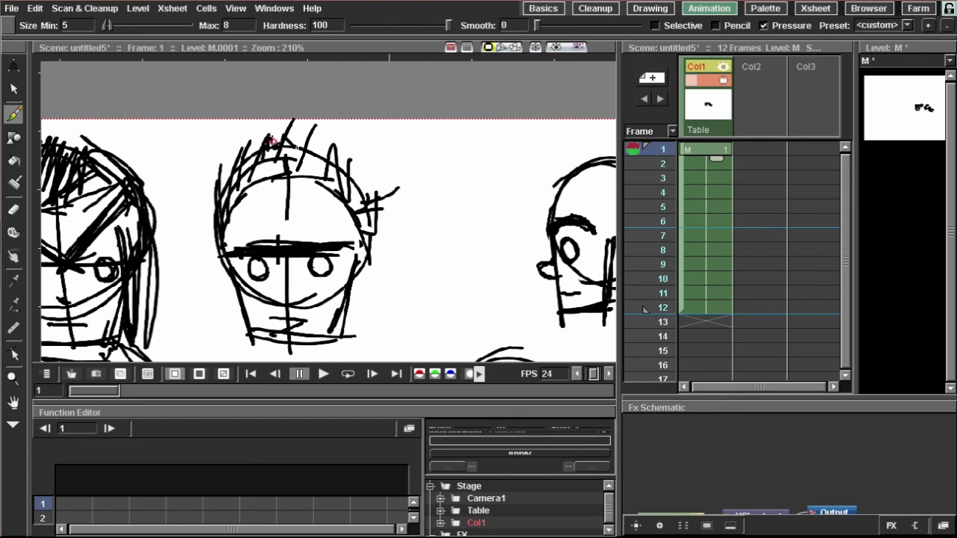
# Fill the gaps in the flat-browed head's spiky hair with denser short strokes between hairline and crown.
pyautogui.moveTo(318, 158)
pyautogui.mouseDown()
pyautogui.moveTo(320, 147)
pyautogui.moveTo(300, 132)
pyautogui.mouseUp()
pyautogui.moveTo(289, 156)
pyautogui.mouseDown()
pyautogui.moveTo(279, 141)
pyautogui.moveTo(265, 143)
pyautogui.mouseUp()
pyautogui.moveTo(252, 170)
pyautogui.mouseDown()
pyautogui.moveTo(244, 151)
pyautogui.moveTo(230, 163)
pyautogui.mouseUp()
pyautogui.moveTo(230, 193); pyautogui.dragTo(227, 169)
pyautogui.moveTo(225, 212); pyautogui.dragTo(221, 181)
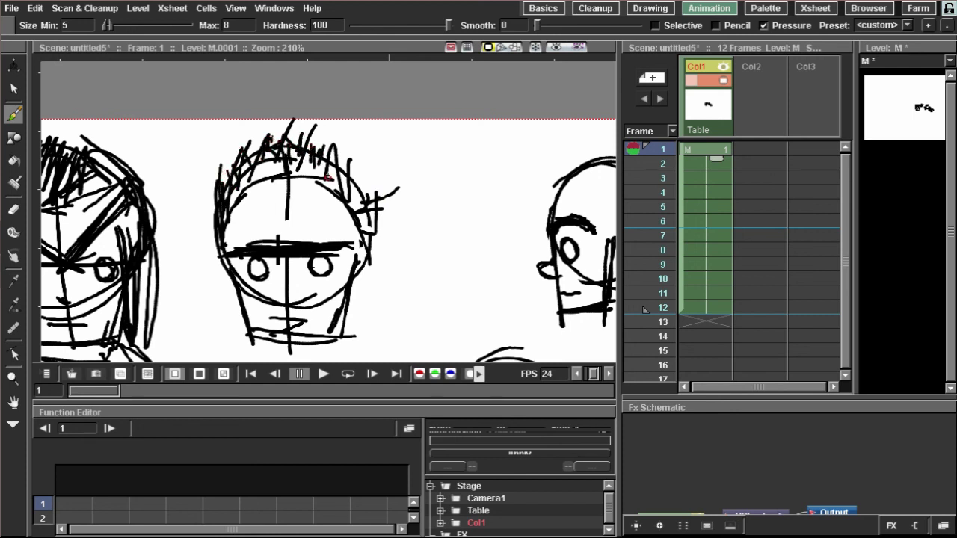
pyautogui.moveTo(327, 180); pyautogui.dragTo(335, 147)
pyautogui.moveTo(338, 178); pyautogui.dragTo(346, 171)
pyautogui.scroll(-5, 346, 171)
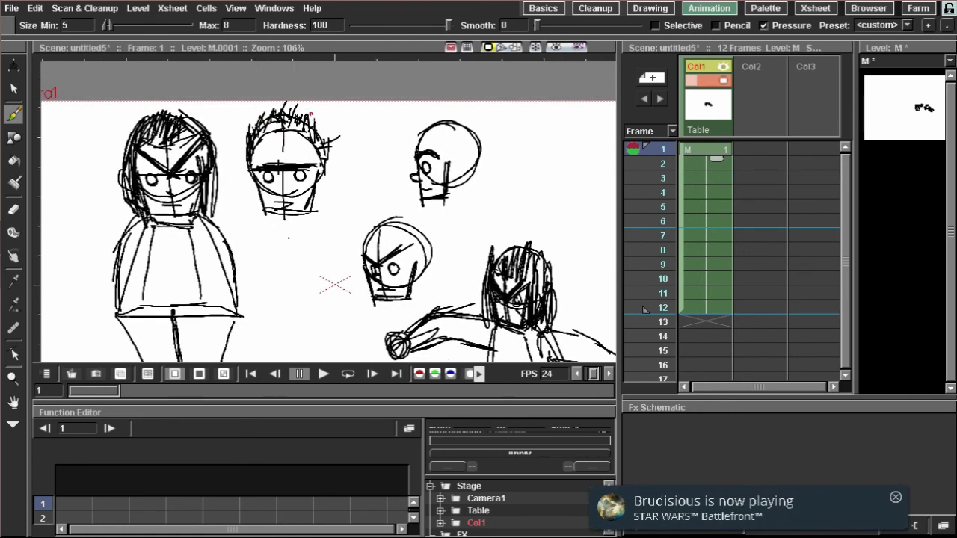
# Reinforce the inner arm lines on the torso of the full-body front-view character.
pyautogui.scroll(-3, 246, 171)
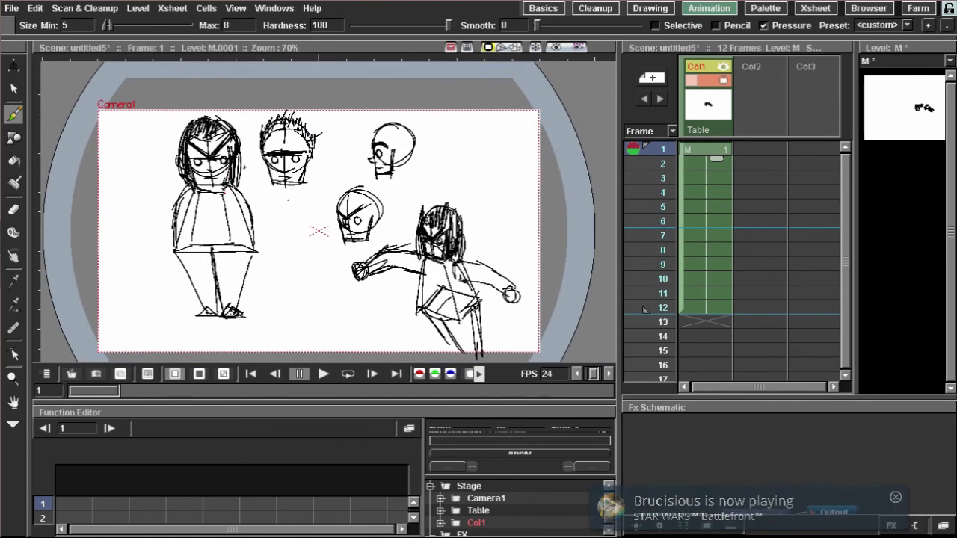
pyautogui.scroll(3, 272, 197)
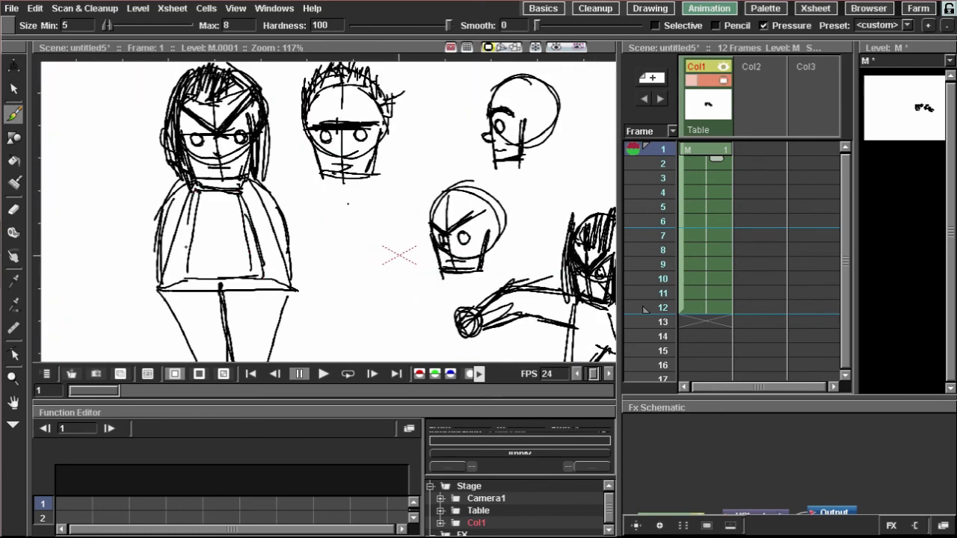
pyautogui.scroll(-2, 263, 202)
pyautogui.scroll(-1, 320, 208)
pyautogui.moveTo(322, 187); pyautogui.dragTo(284, 167)
pyautogui.scroll(1, 258, 141)
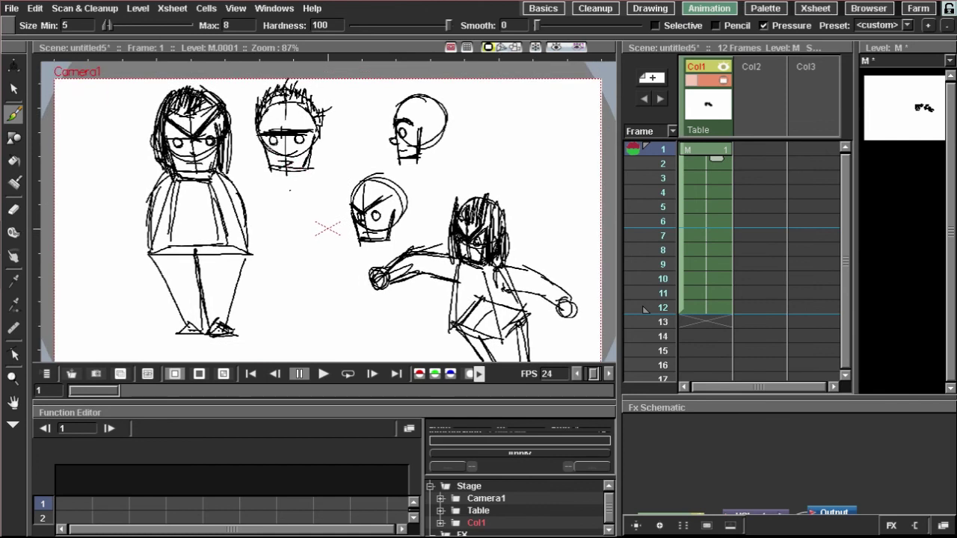
pyautogui.moveTo(263, 133)
pyautogui.mouseDown()
pyautogui.moveTo(246, 117)
pyautogui.moveTo(295, 138)
pyautogui.mouseUp()
pyautogui.scroll(-1, 270, 127)
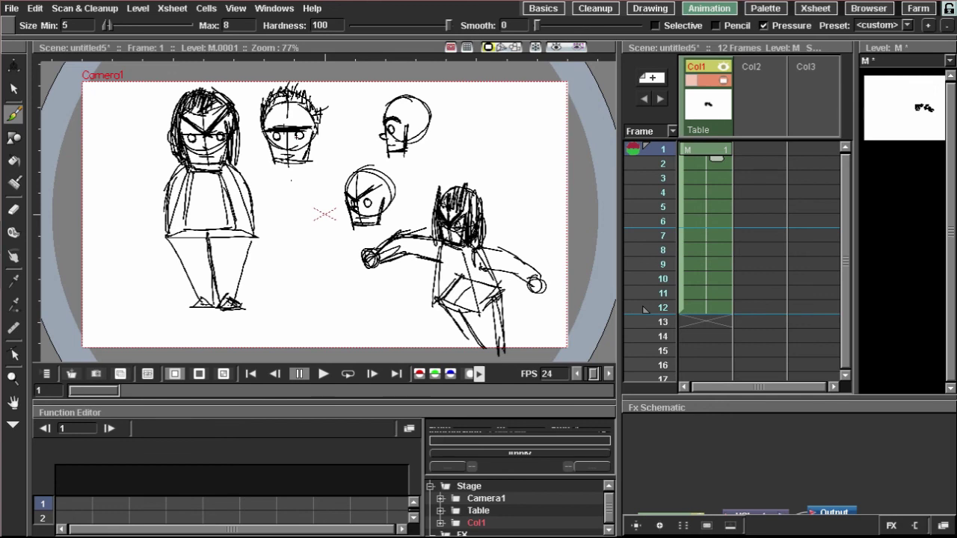